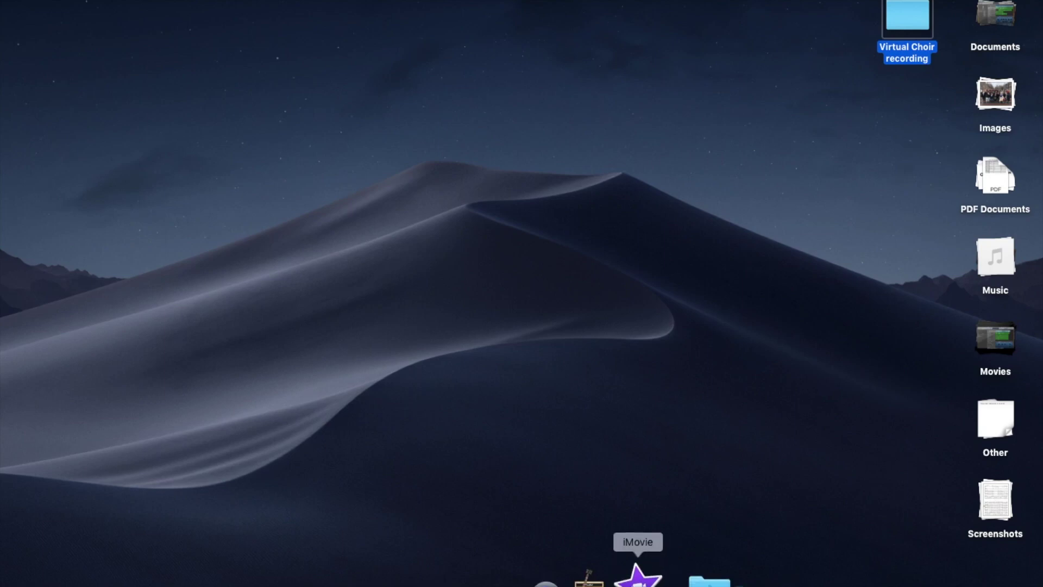
Launch iMovie from the Dock and create a new Movie project.
click(637, 573)
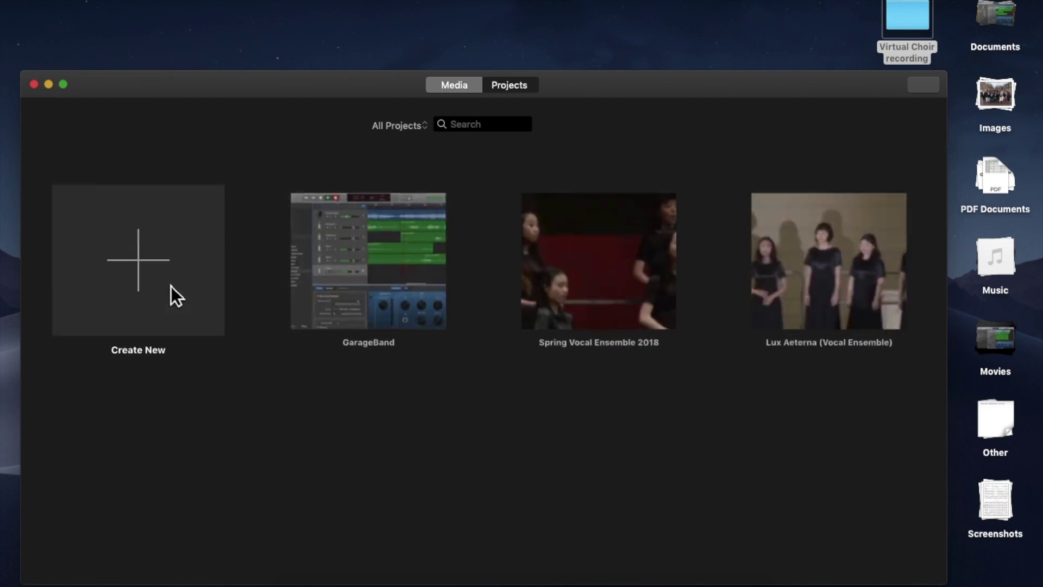
click(168, 285)
click(108, 346)
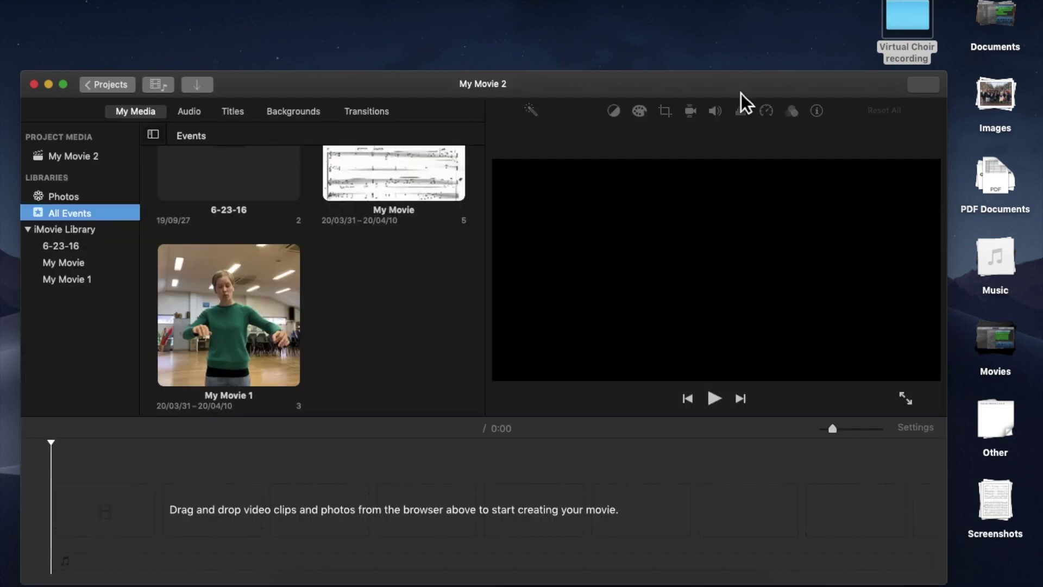
Add Flight Song.mp4 from the Virtual Choir recording folder to the timeline.
click(923, 36)
double_click(922, 36)
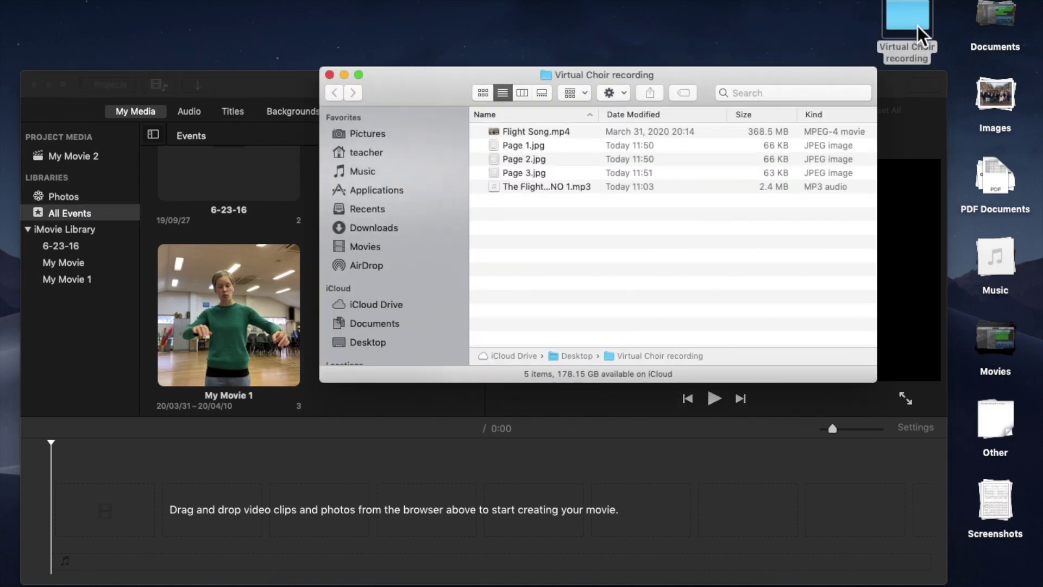
drag(554, 140, 72, 526)
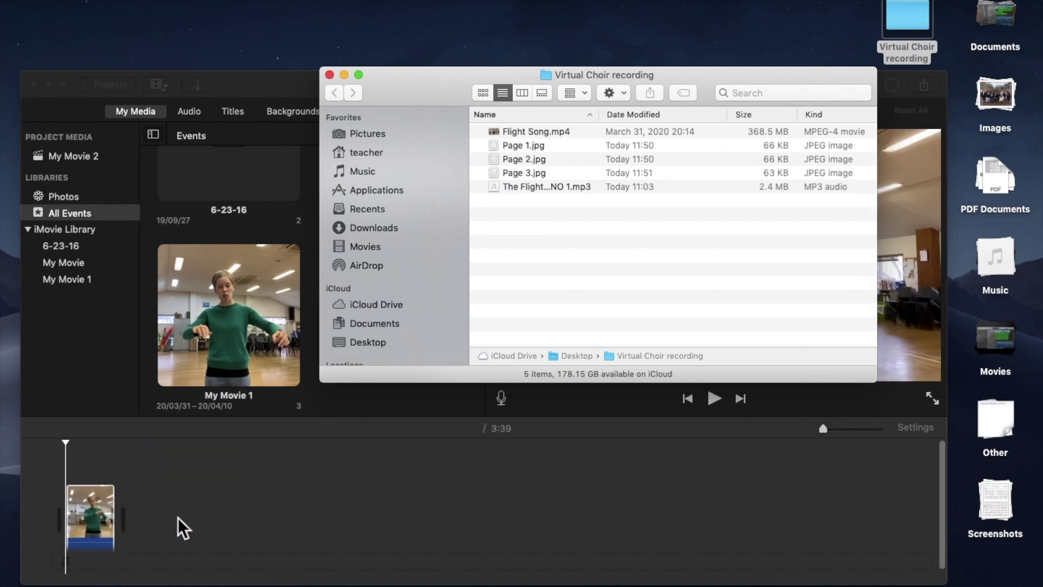
click(116, 531)
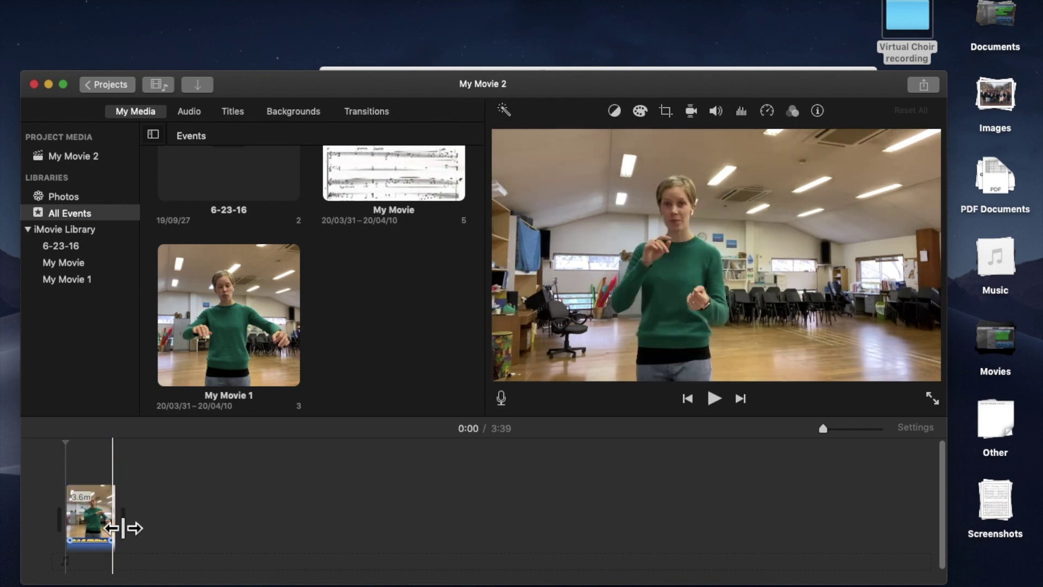
Extend the conducting clip to its full 3:39 length and zoom the timeline to fit it.
drag(121, 526, 163, 526)
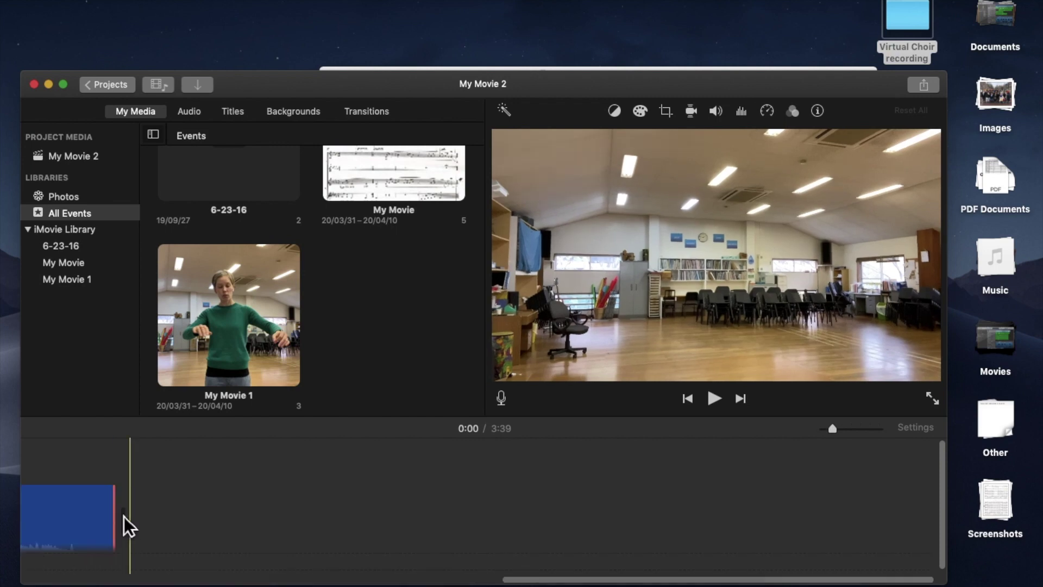
key(super+equal)
key(super+equal)
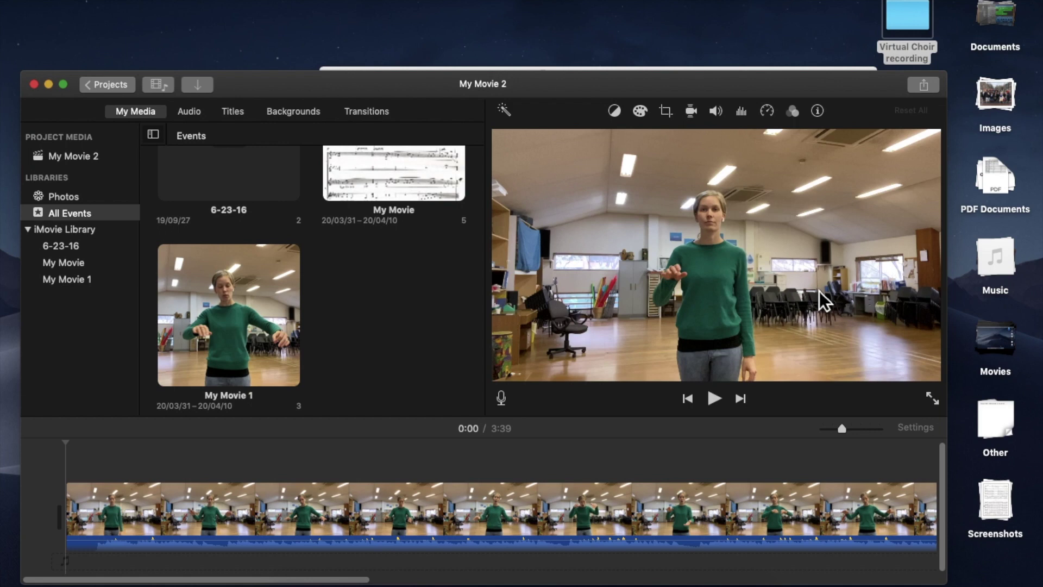
drag(416, 87, 420, 16)
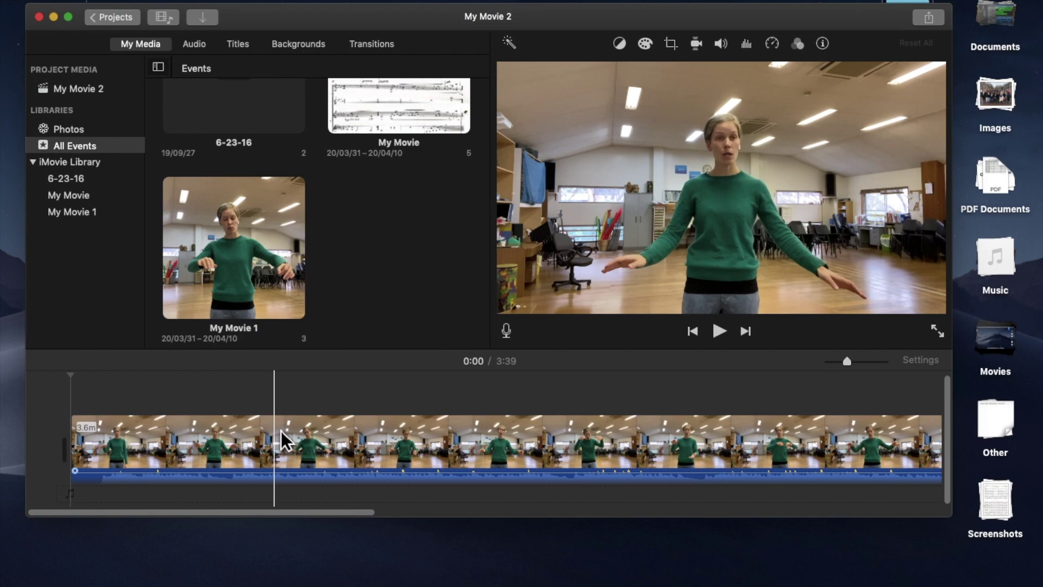
scroll(283, 440, right, 1)
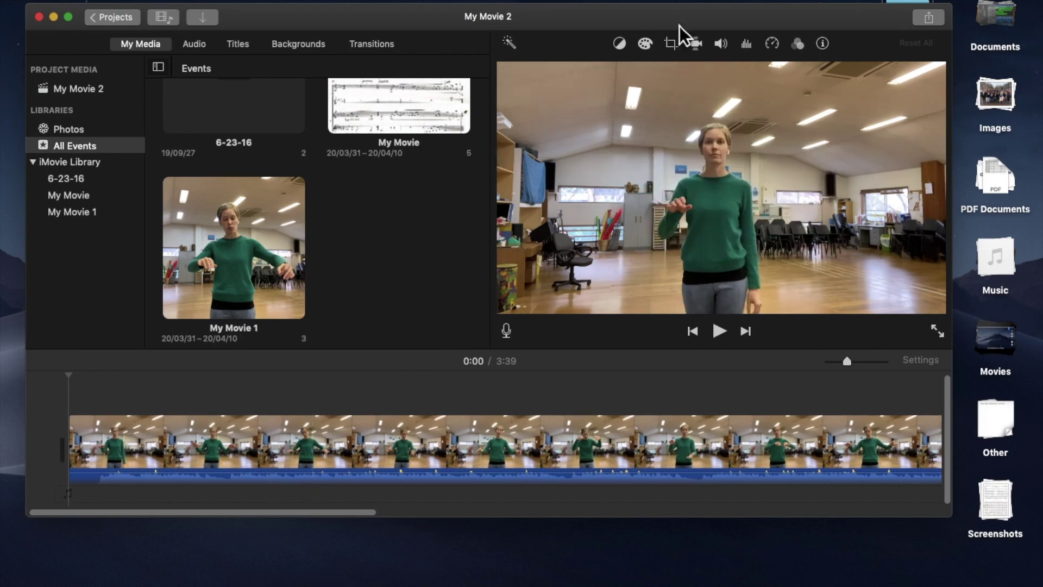
drag(686, 28, 689, 96)
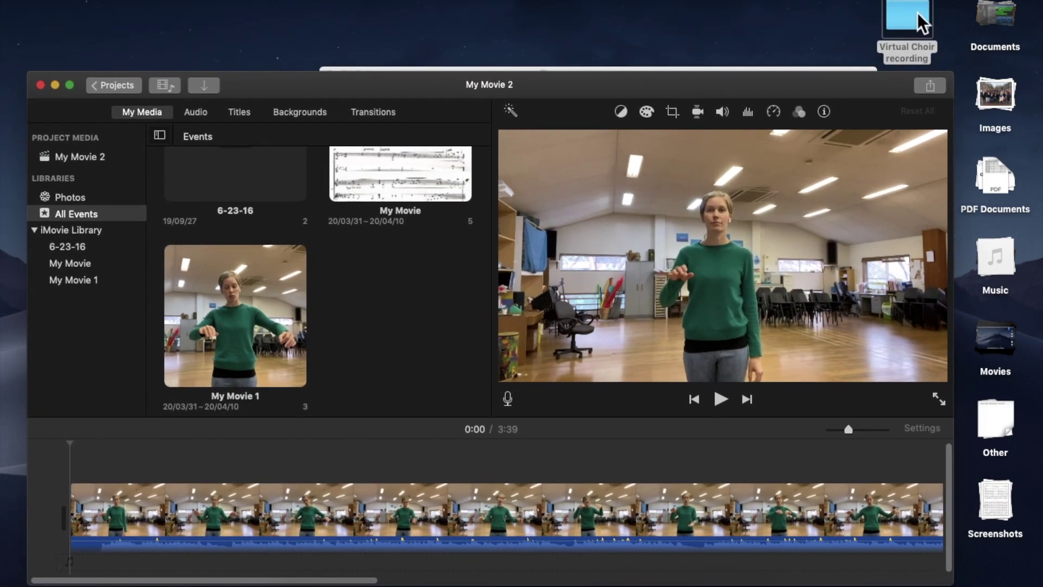
double_click(922, 21)
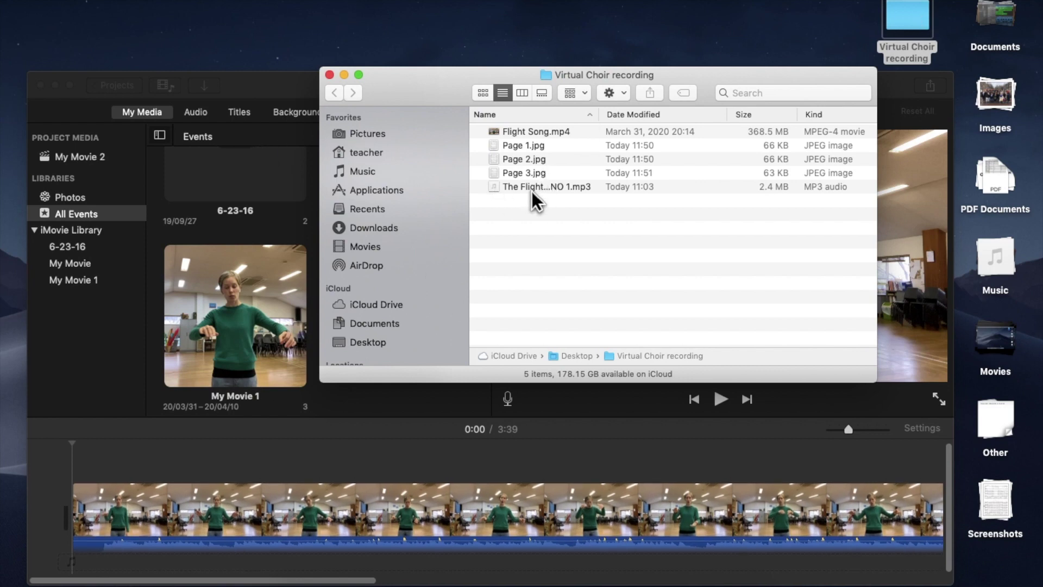
Place The Flight Song - SOPRANO 1 MP3 in the timeline beneath the conducting video.
drag(532, 193, 76, 566)
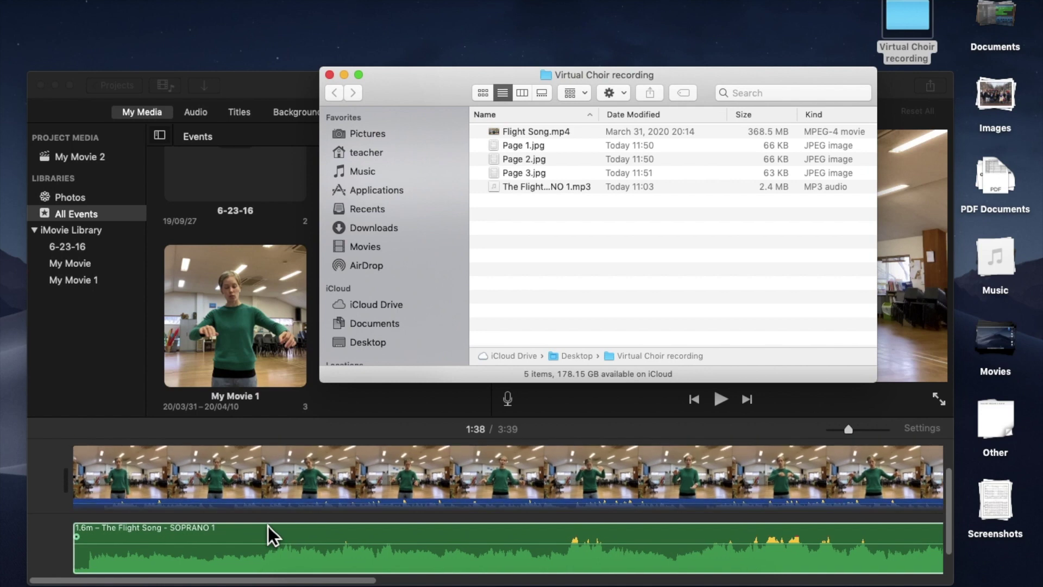
click(201, 560)
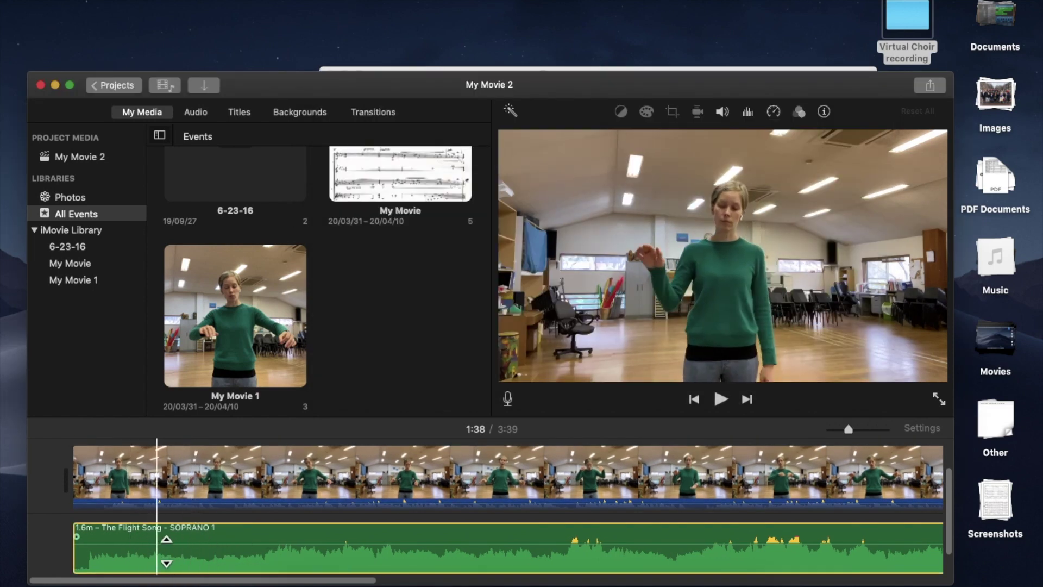
Set the playhead at the start of the clips and check the Mark menu without choosing anything.
click(98, 529)
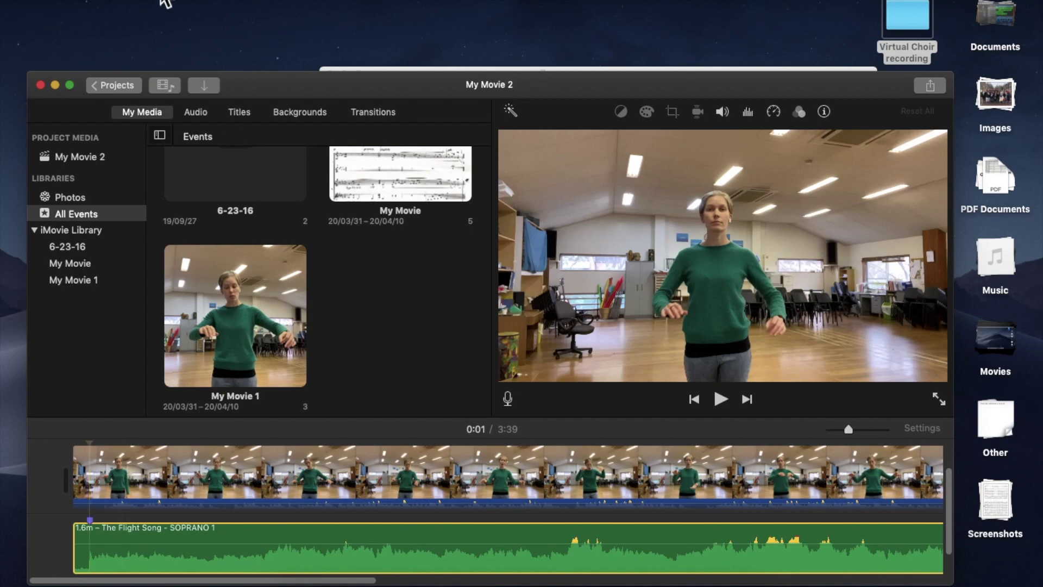
click(166, 2)
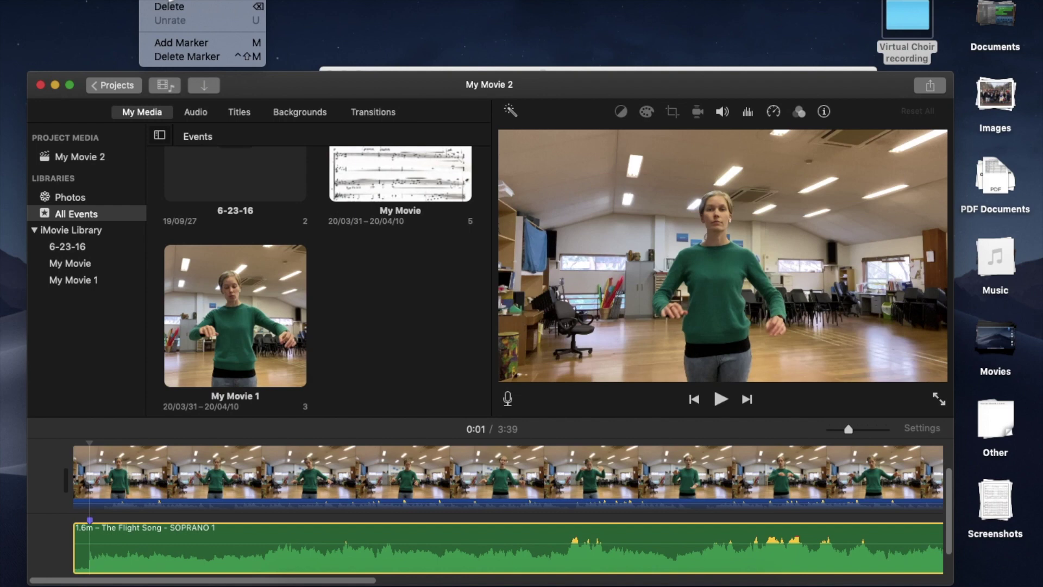
click(166, 2)
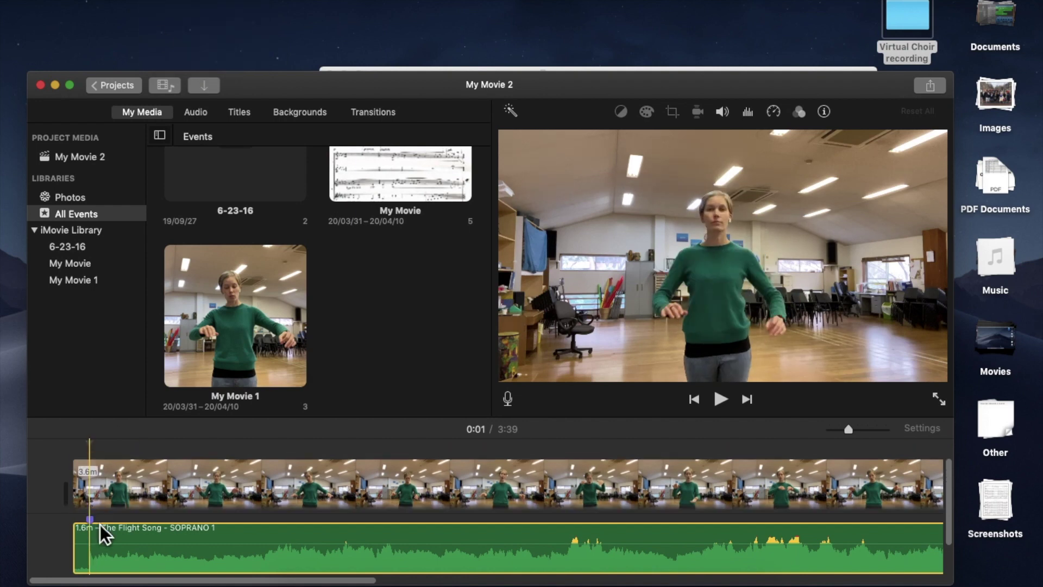
drag(100, 525, 46, 450)
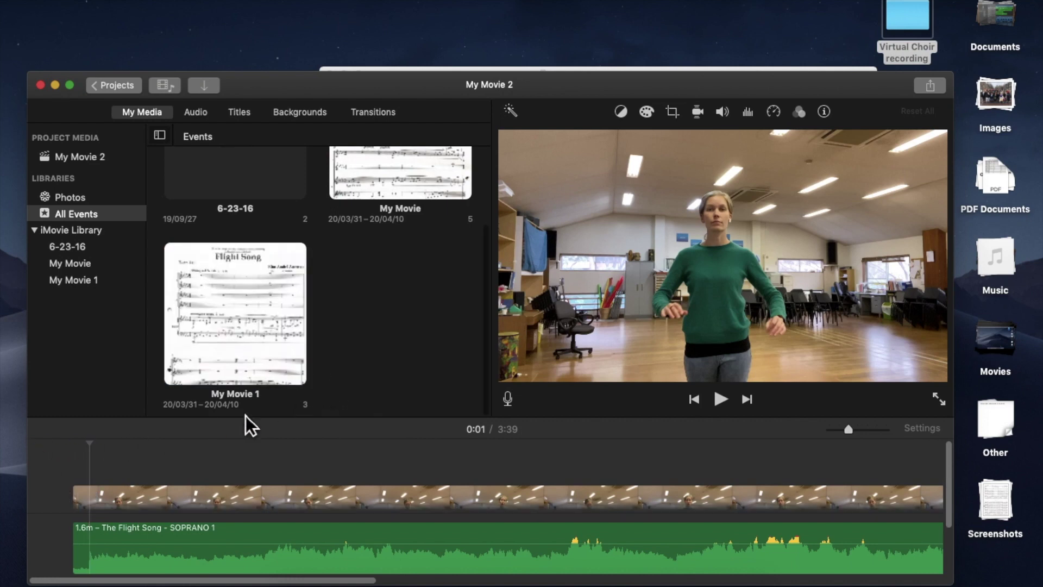
Select the video and soprano clips, then drag the divider upward to enlarge the timeline.
click(96, 503)
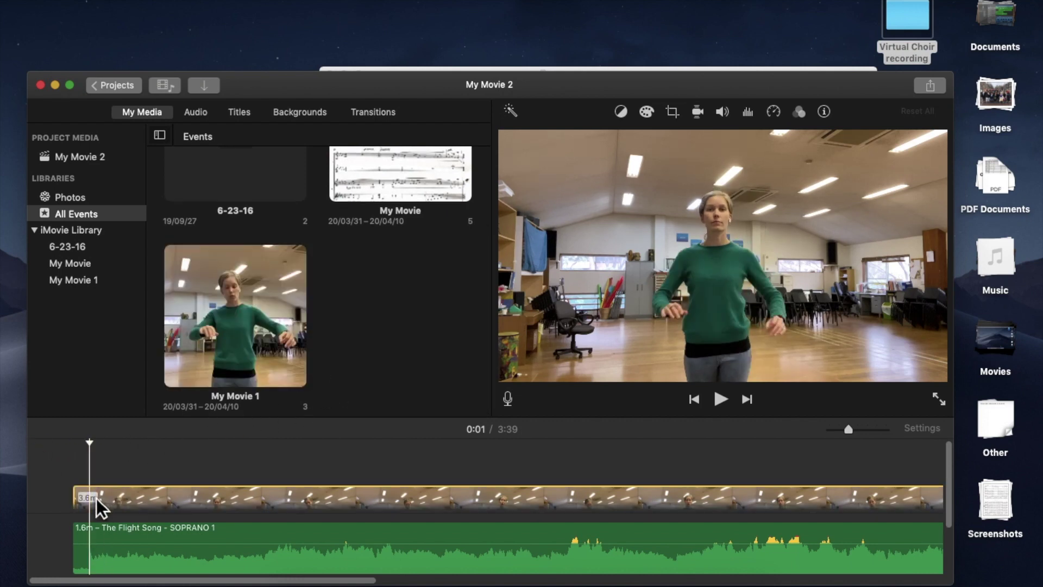
click(99, 535)
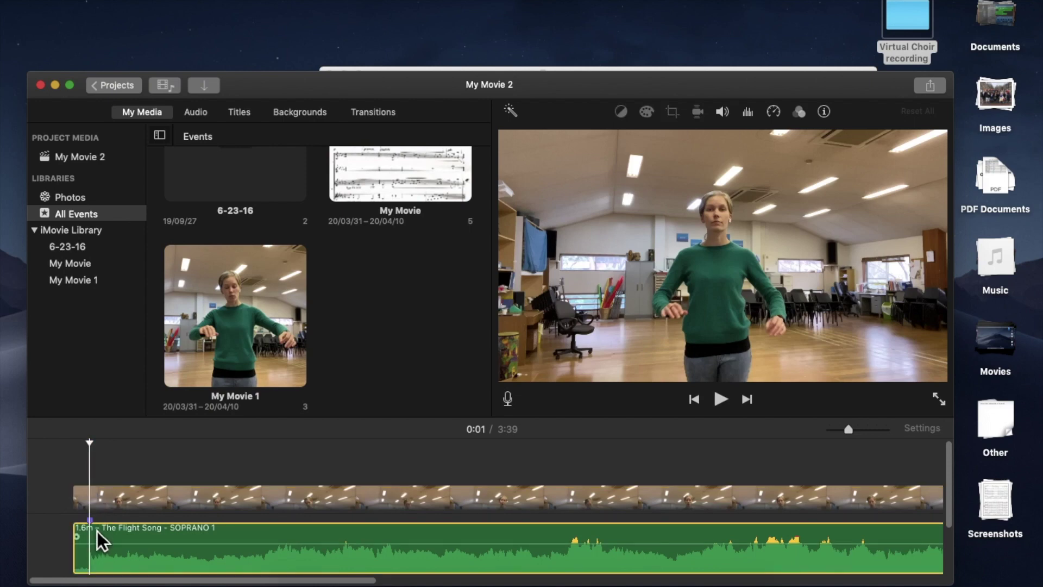
scroll(164, 467, down, 3)
scroll(164, 471, down, 1)
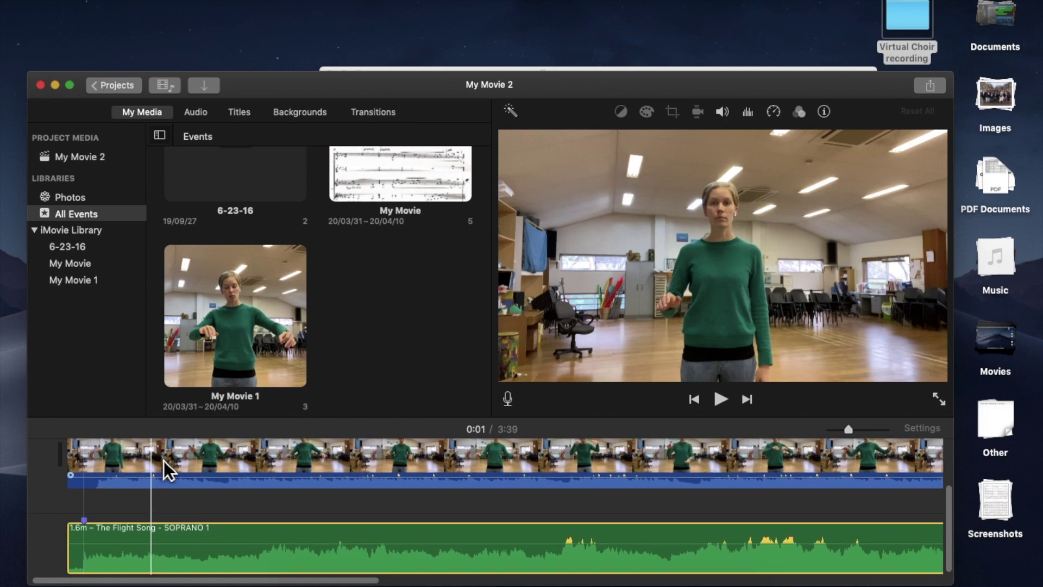
click(110, 463)
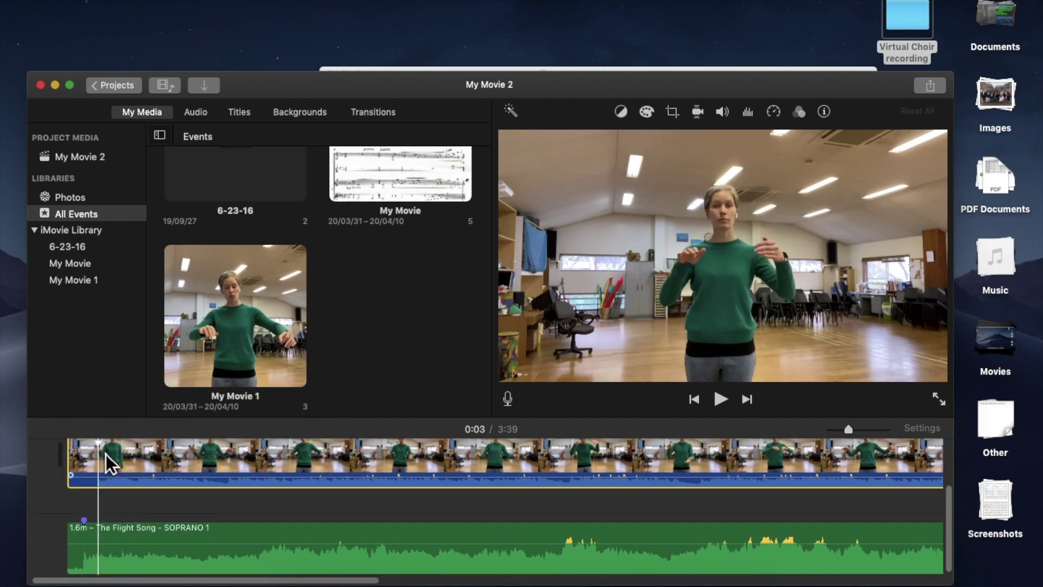
scroll(110, 463, up, 2)
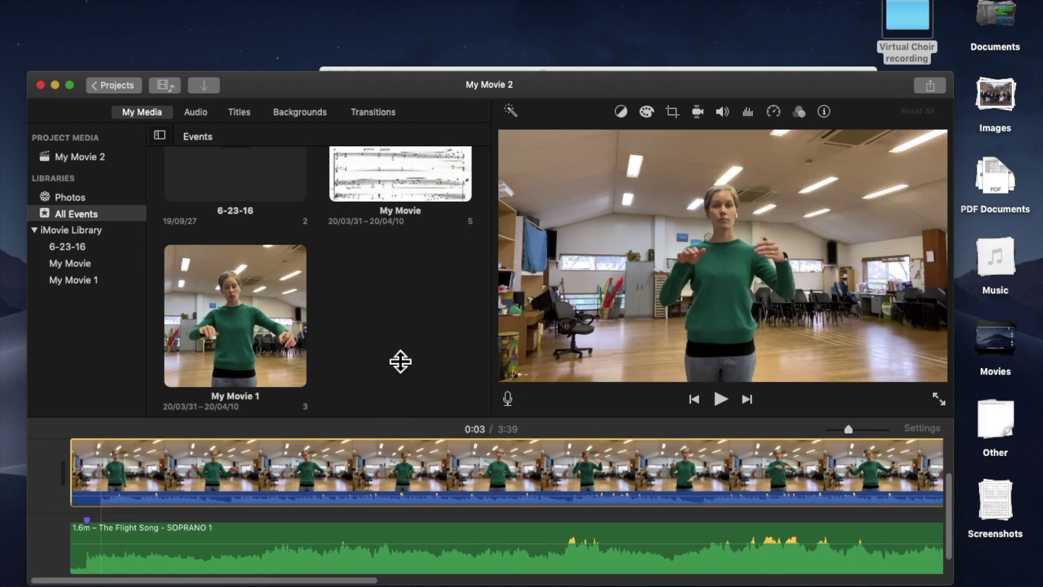
drag(400, 362, 407, 305)
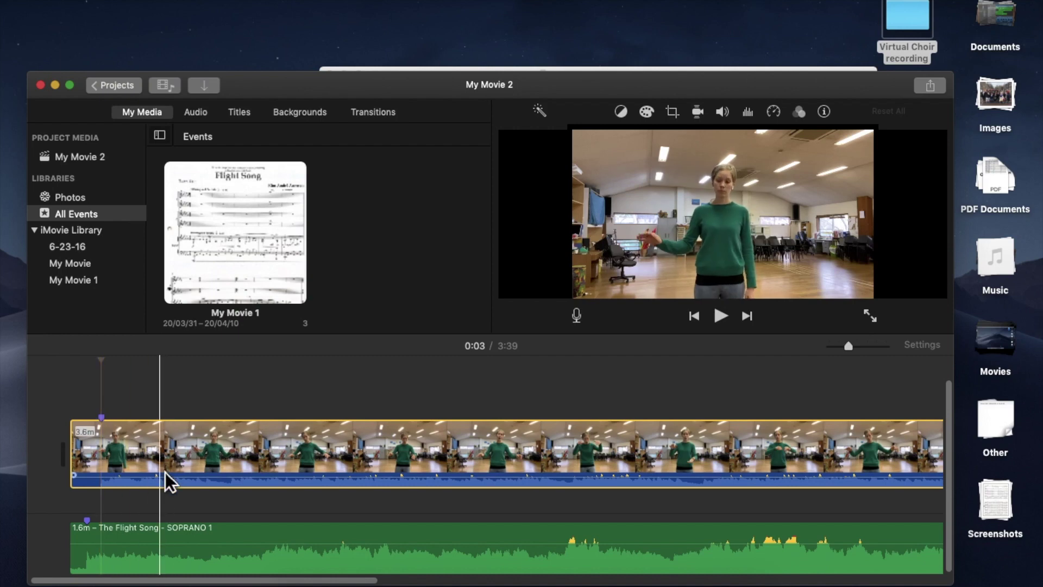
Uncheck View > Snapping and slide the soprano track slightly later than the video.
mouse_move(128, 544)
mouse_down()
mouse_move(139, 543)
mouse_move(122, 538)
mouse_up()
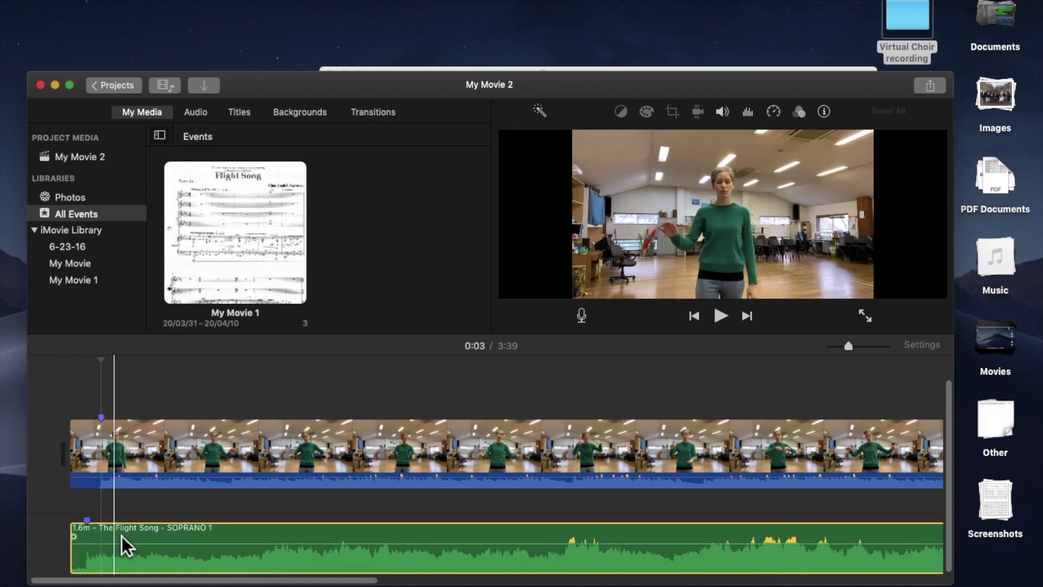
click(254, 1)
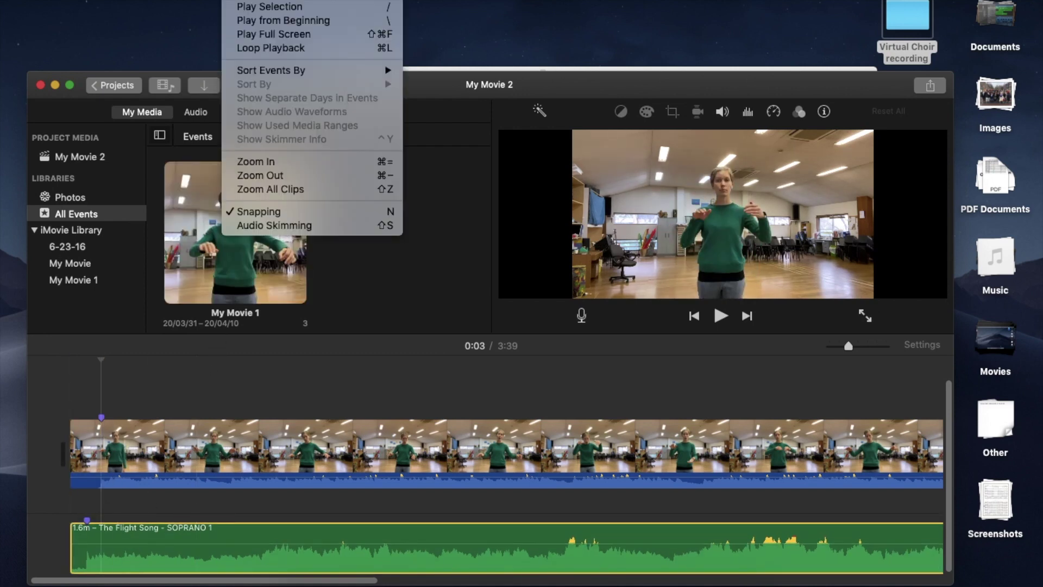
click(262, 217)
click(255, 1)
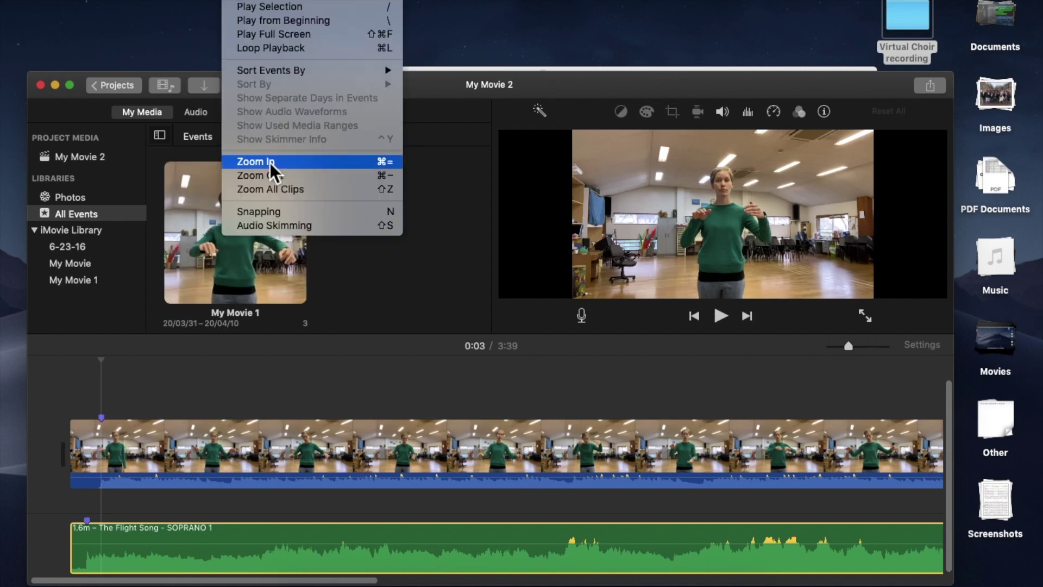
click(268, 216)
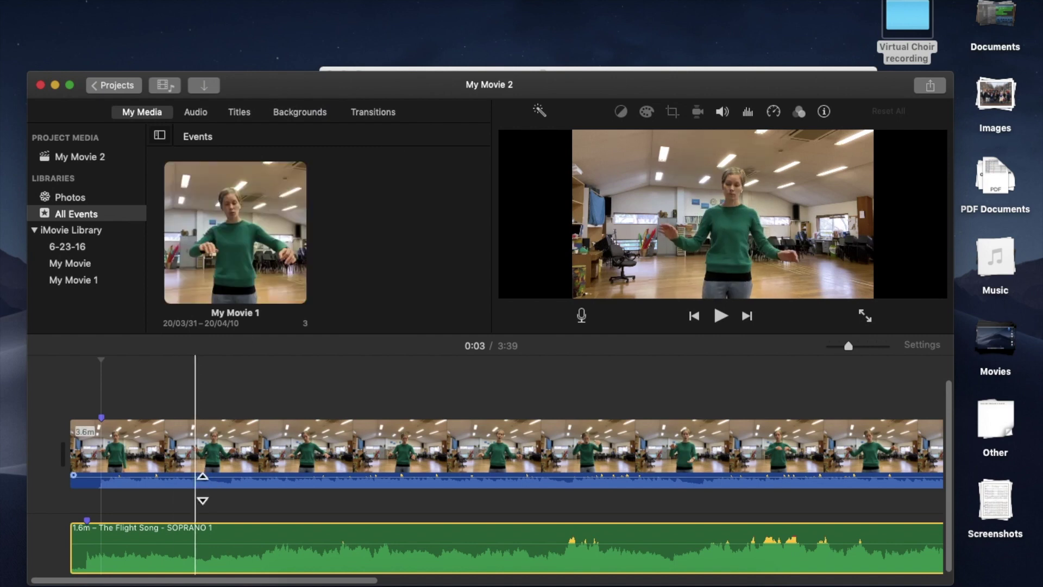
drag(150, 532, 162, 534)
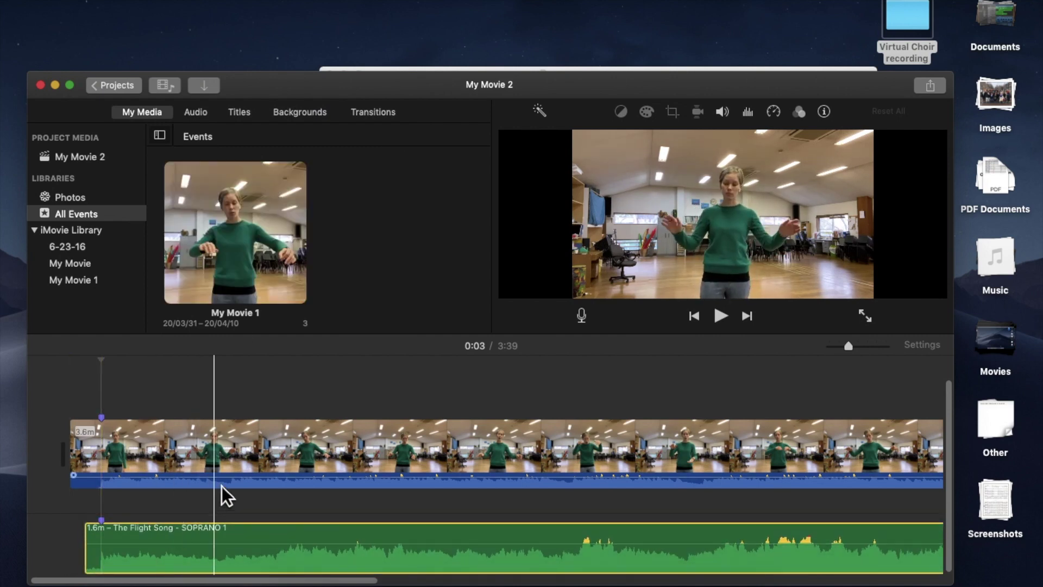
mouse_move(236, 474)
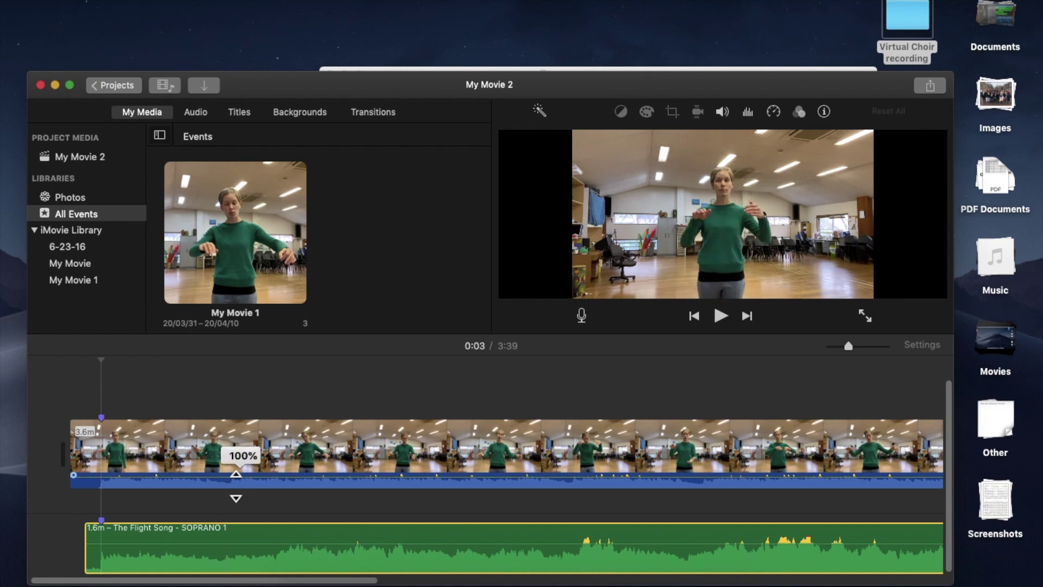
drag(235, 474, 236, 484)
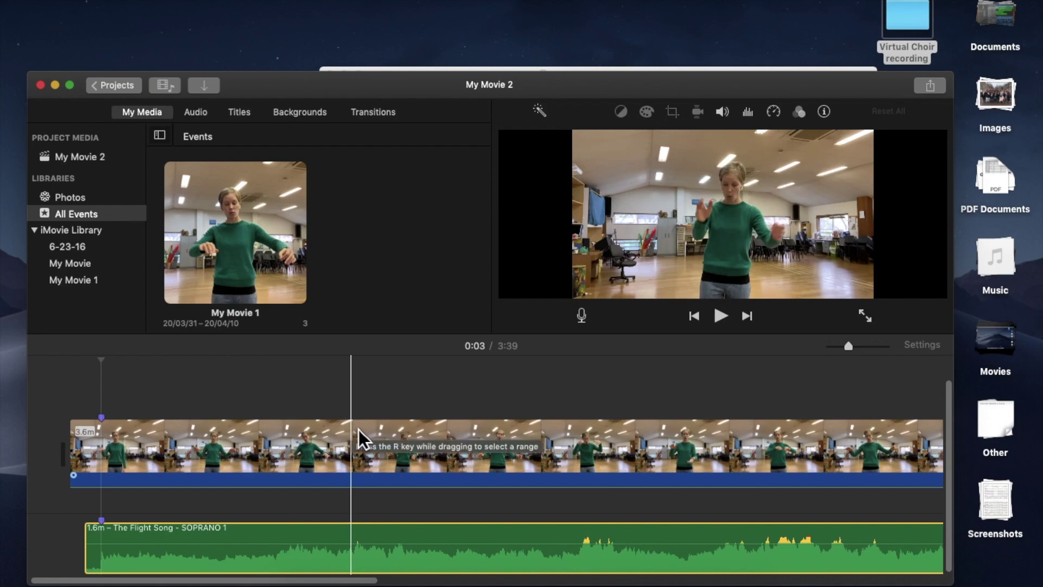
scroll(359, 438, right, 6)
scroll(358, 438, right, 2)
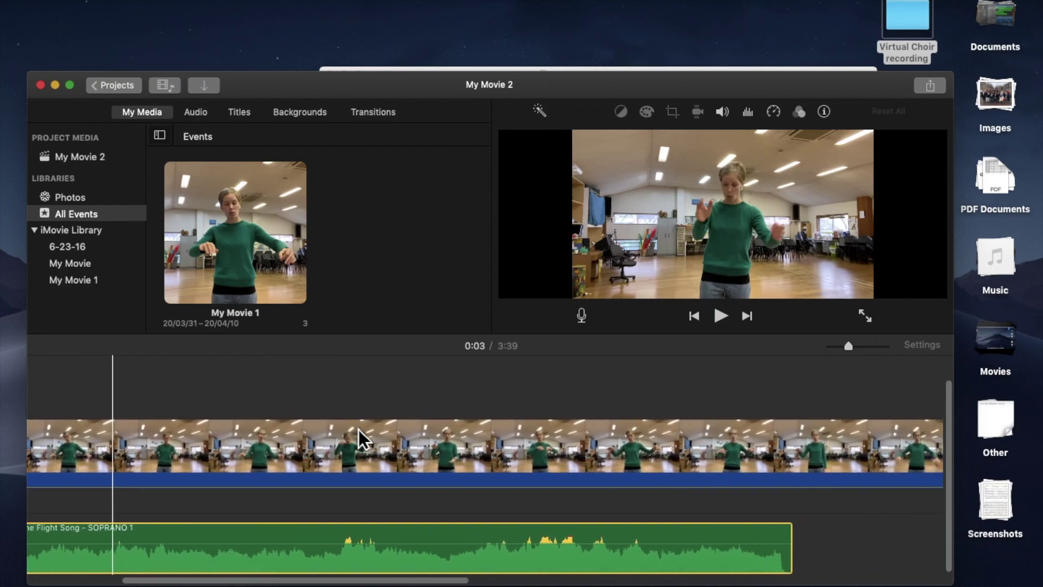
scroll(359, 437, left, 8)
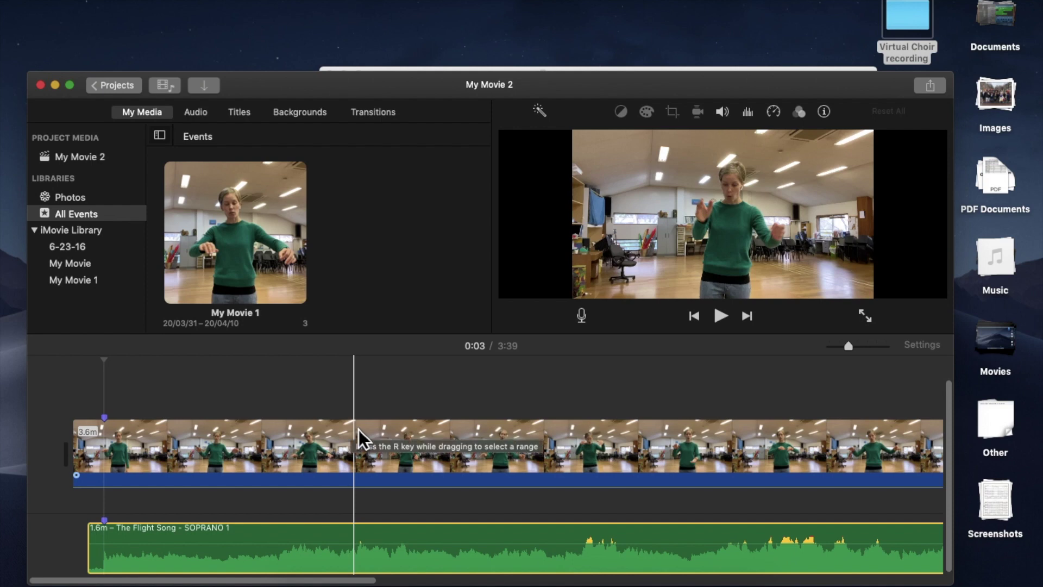
scroll(359, 438, right, 1)
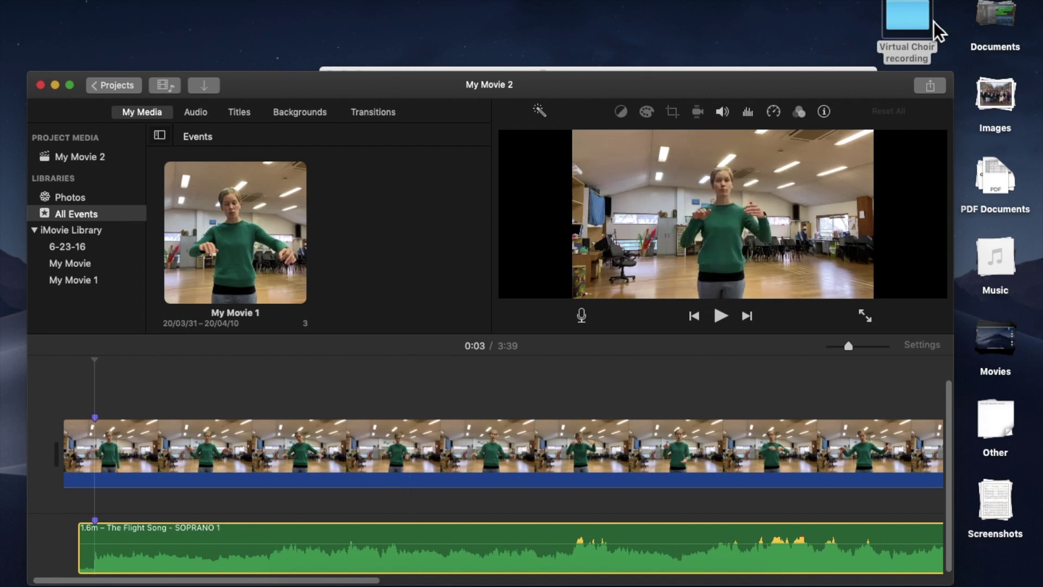
double_click(908, 24)
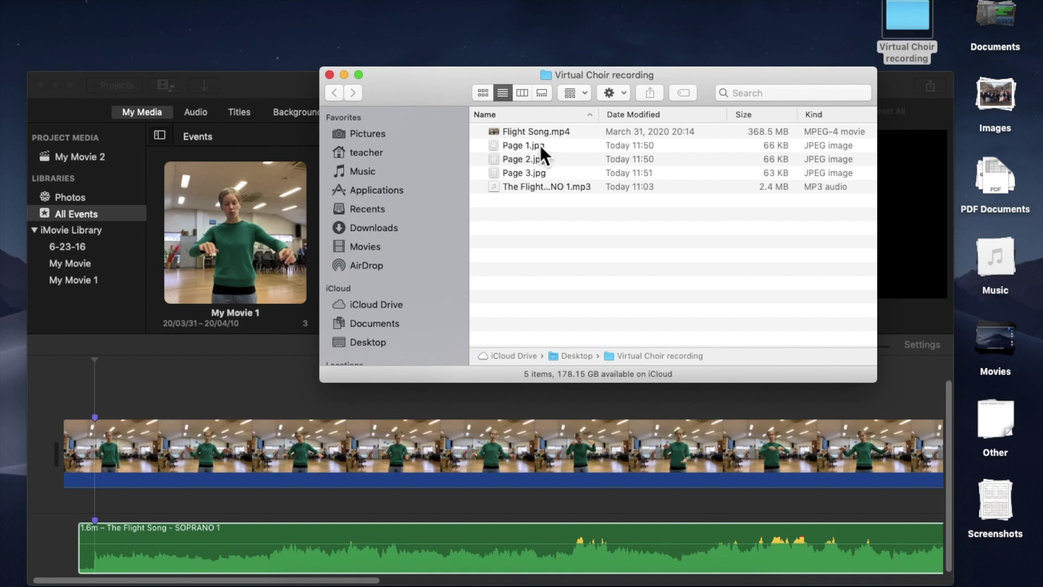
Drop Page 1.jpg above the start of the conducting video as a 4.0 s clip.
drag(540, 145, 64, 500)
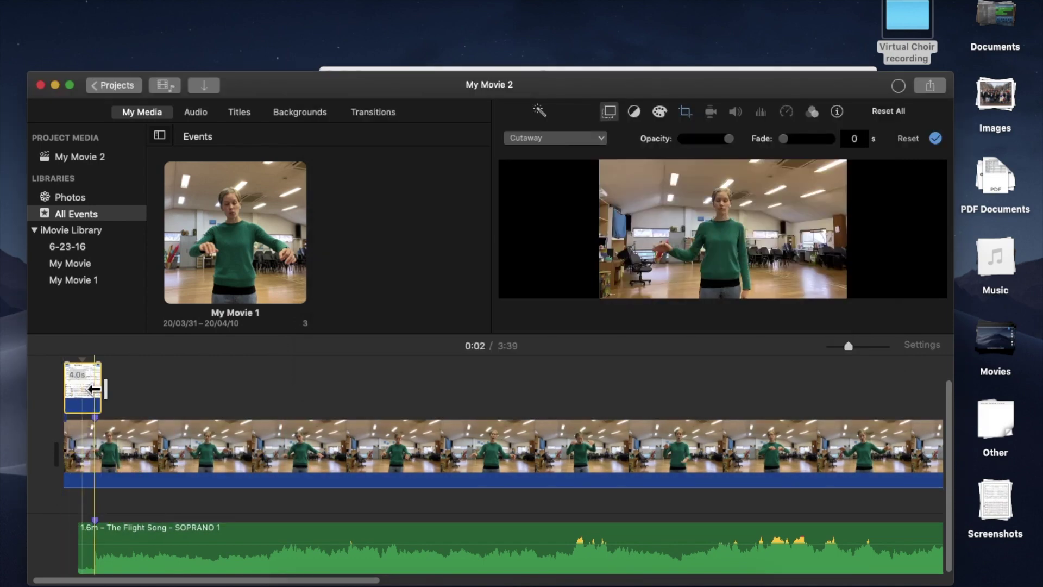
click(92, 406)
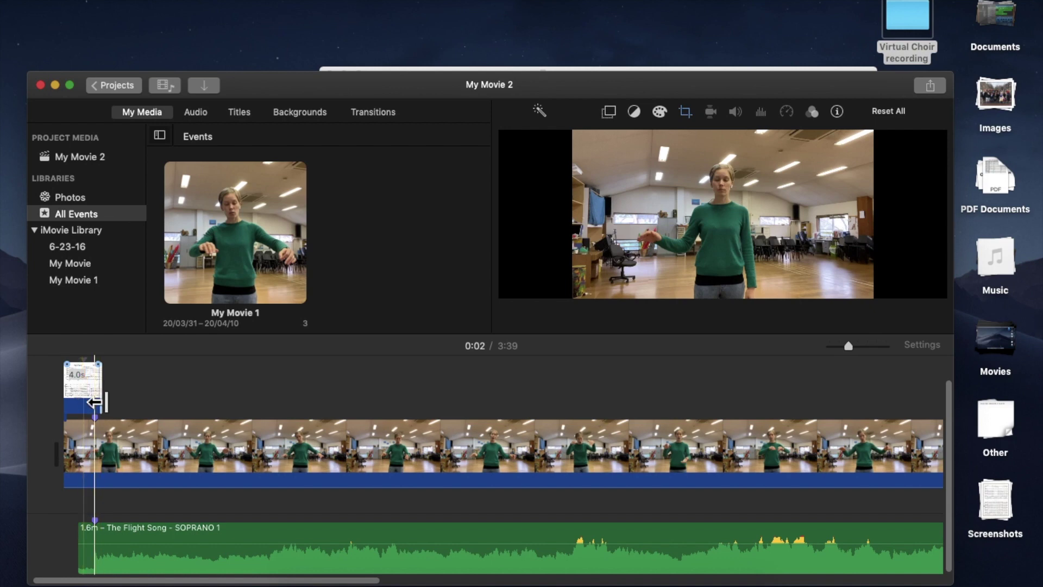
Put the Page 1 score in the storyline under the video overlay and stretch it to 38.4 s.
drag(93, 401, 85, 484)
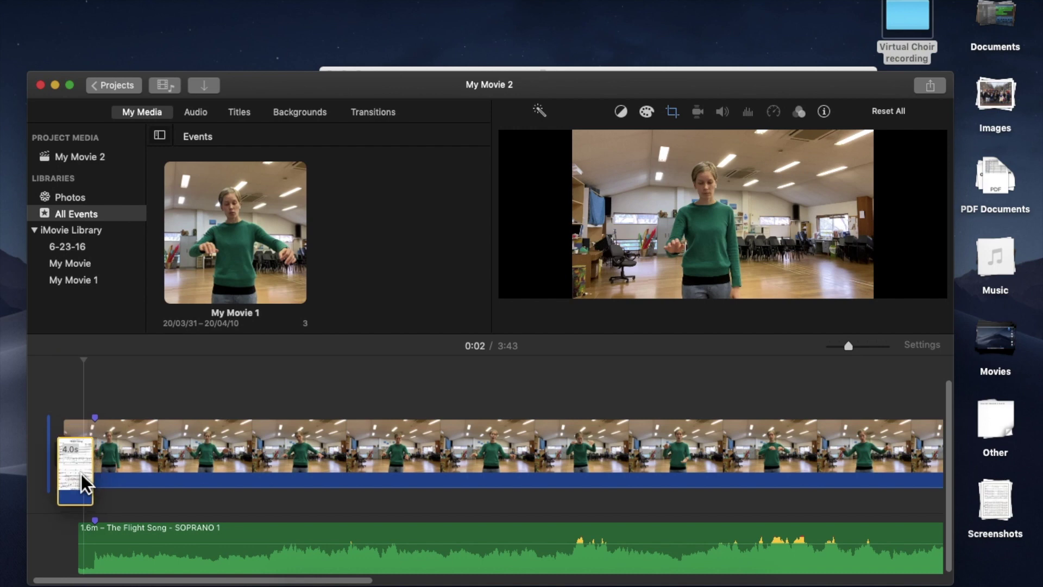
drag(182, 472, 124, 399)
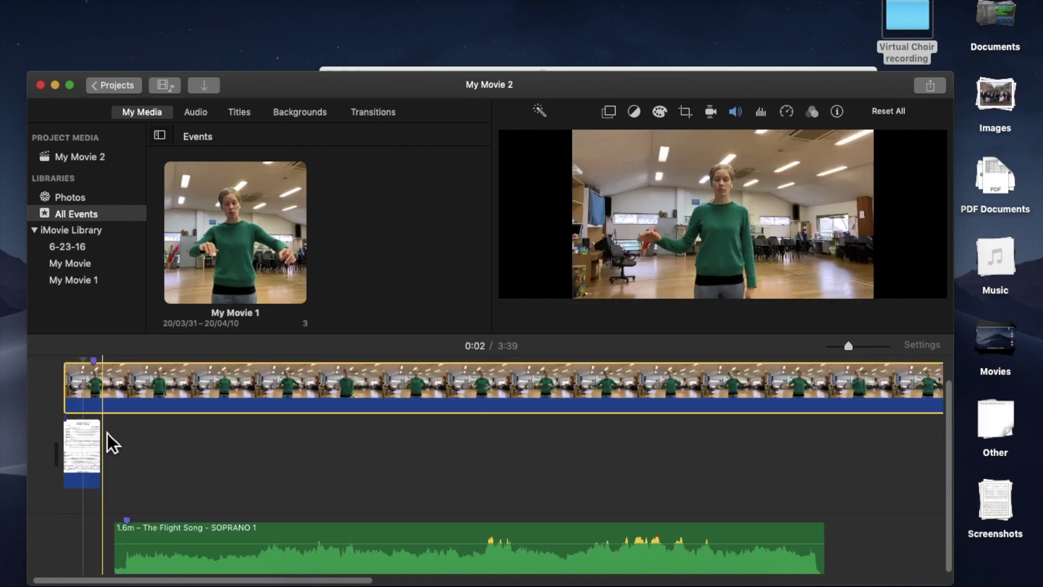
click(99, 456)
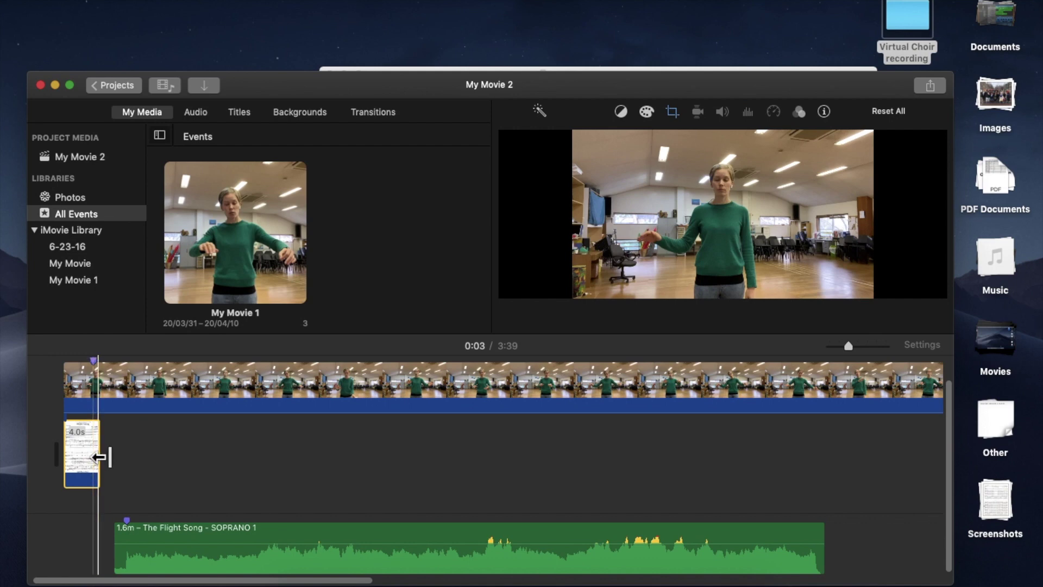
drag(98, 457, 403, 472)
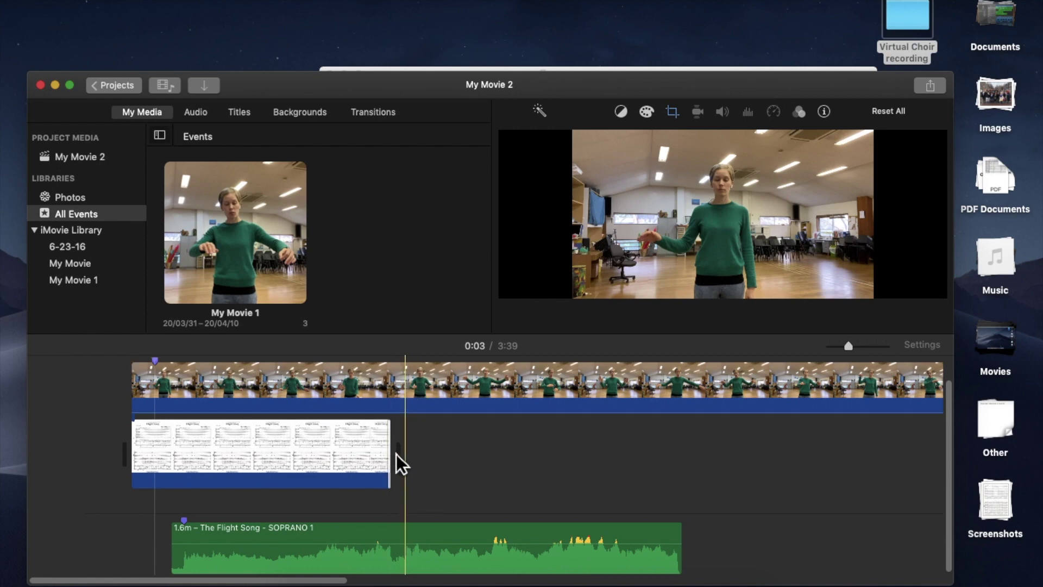
mouse_move(399, 463)
mouse_down()
mouse_move(422, 464)
mouse_move(410, 464)
mouse_up()
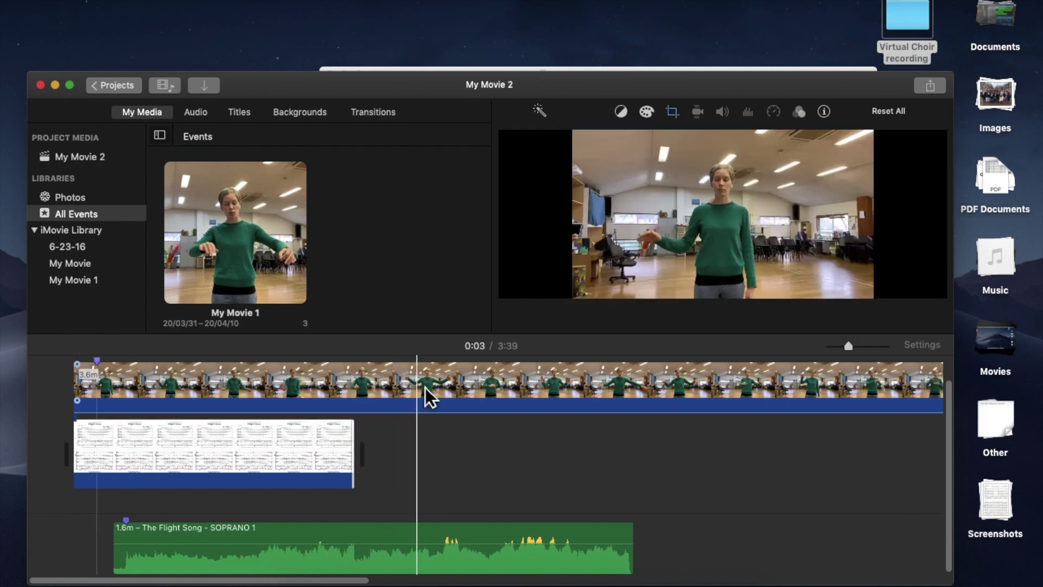
click(378, 540)
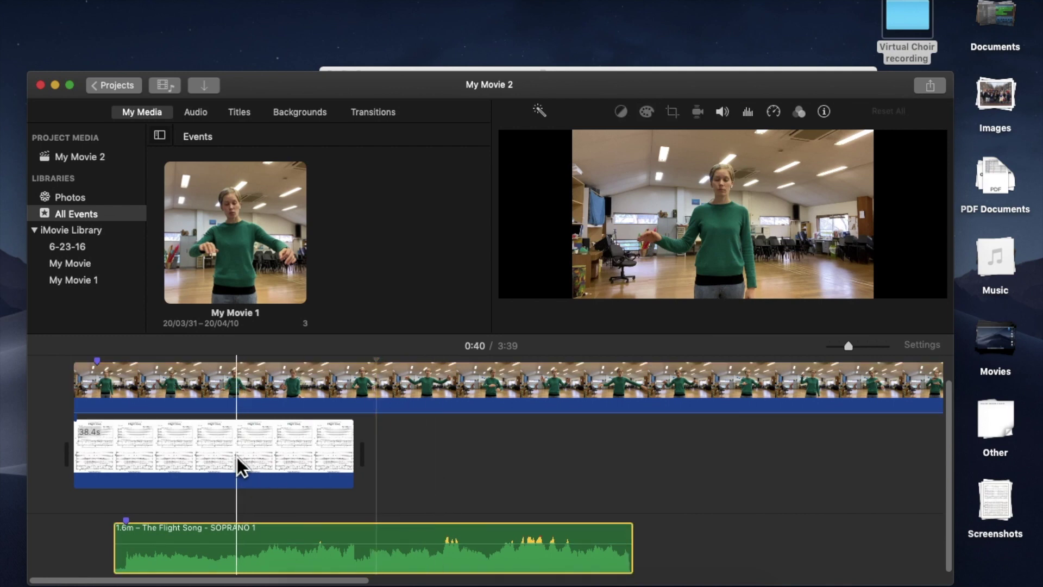
click(723, 112)
Mute the conducting video, set the soprano to 100% volume, and shift it slightly earlier.
click(577, 139)
click(352, 400)
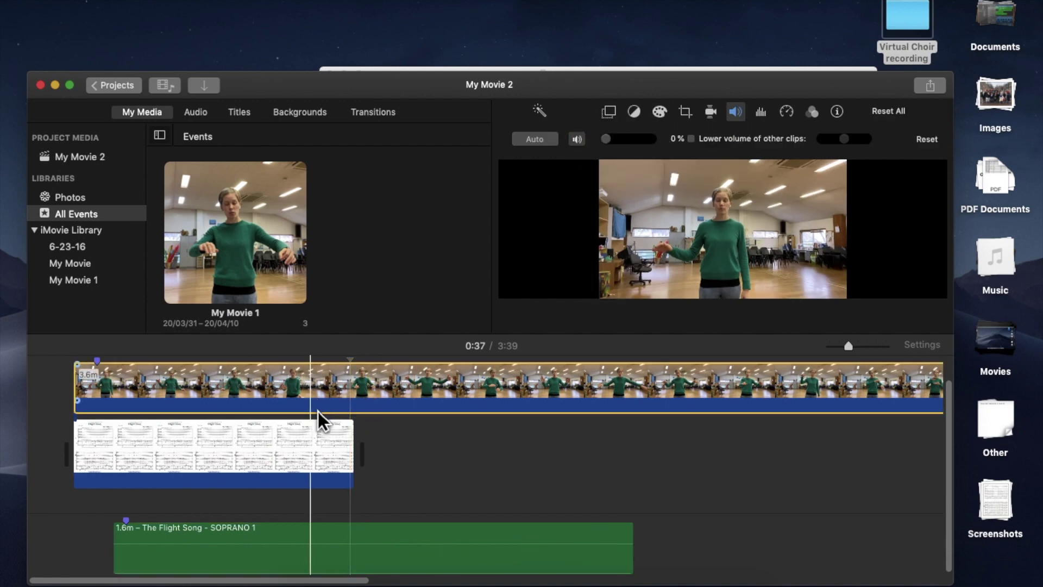
drag(322, 413, 321, 401)
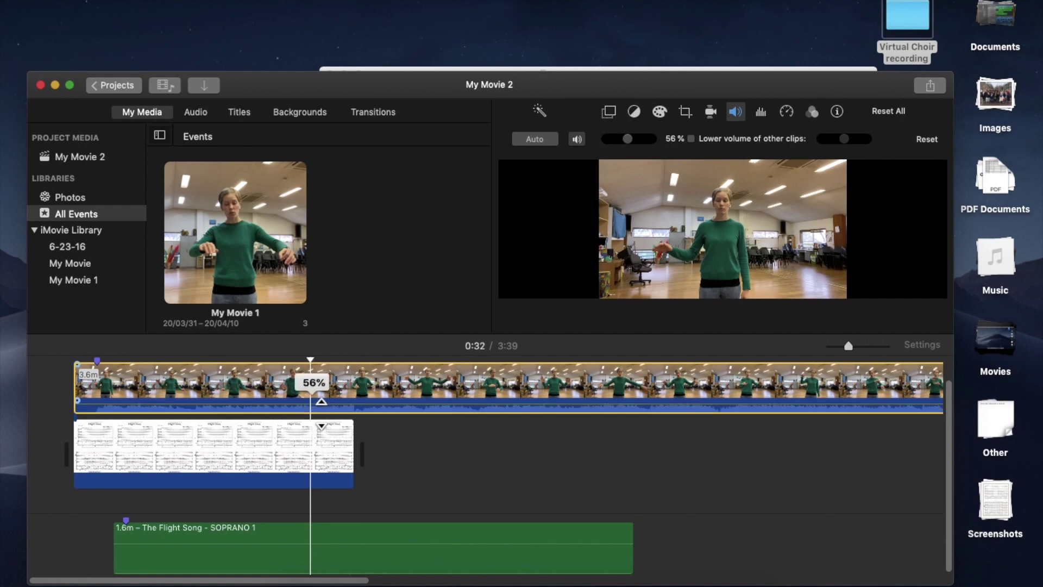
click(281, 459)
drag(356, 401, 356, 416)
click(355, 540)
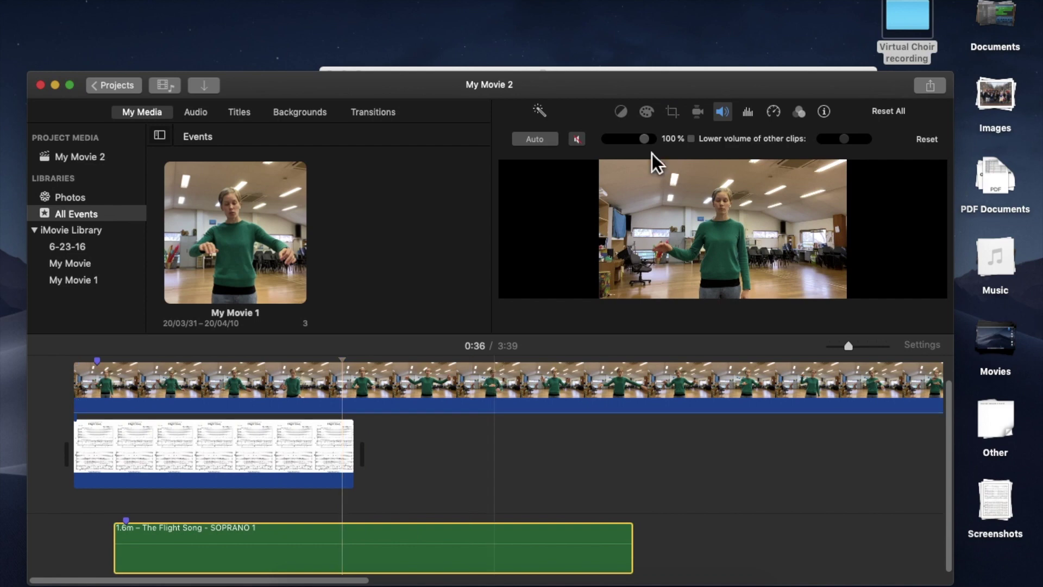
click(577, 140)
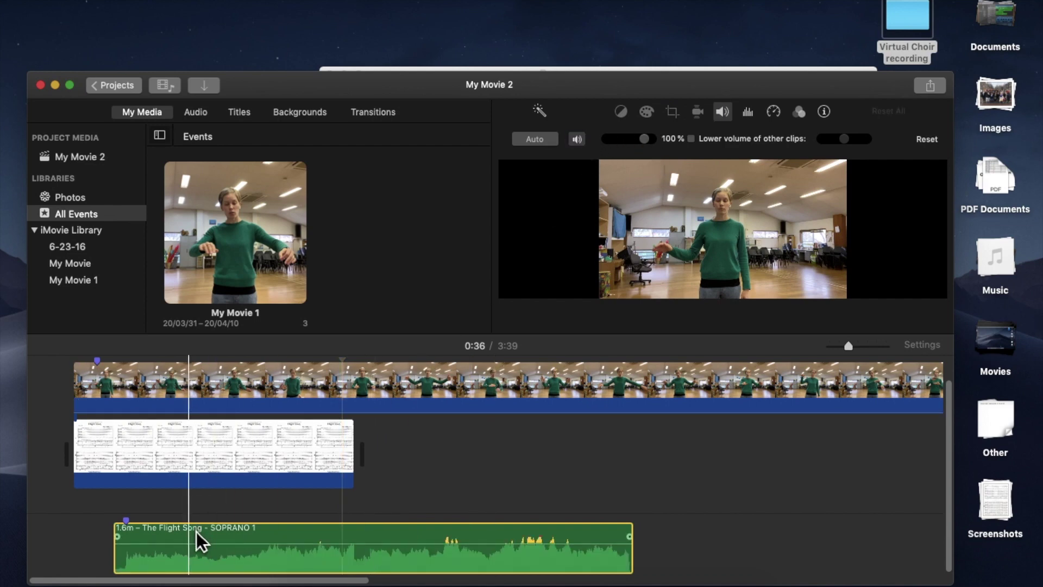
drag(200, 540, 172, 541)
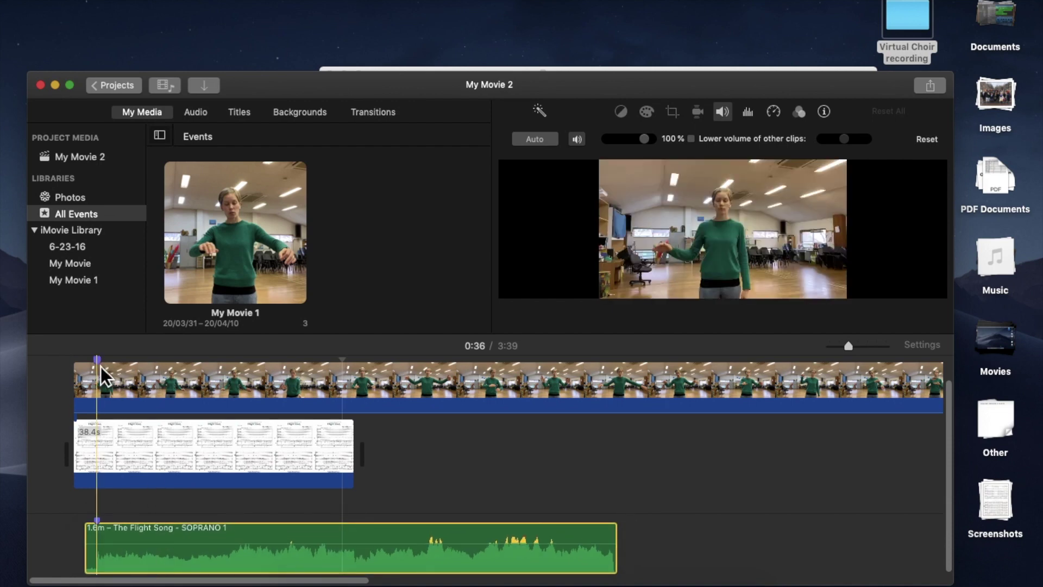
Drag the Page 1 score clip's right edge out to 40.9 seconds.
click(296, 463)
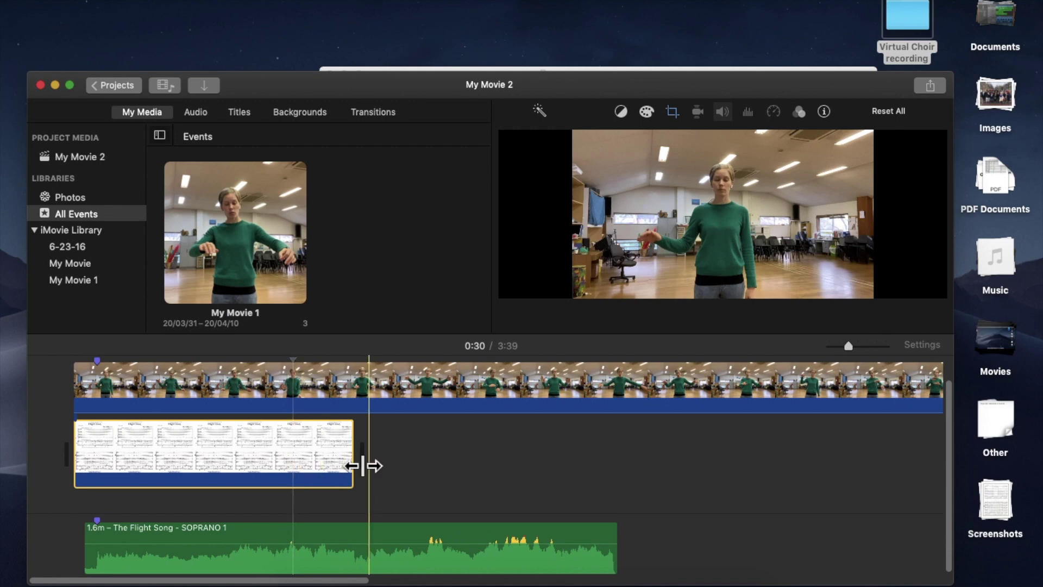
drag(363, 466, 380, 466)
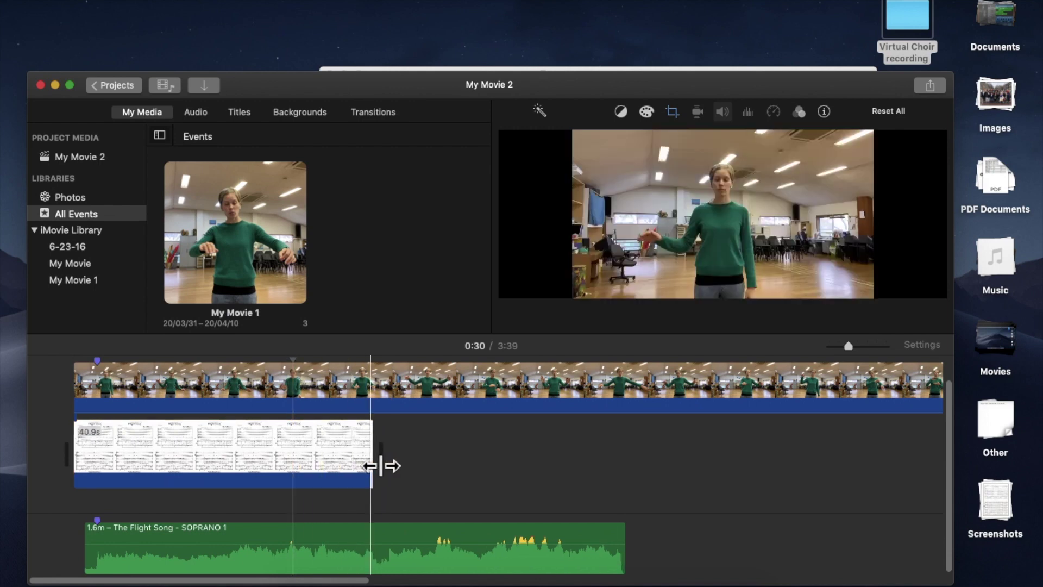
double_click(902, 21)
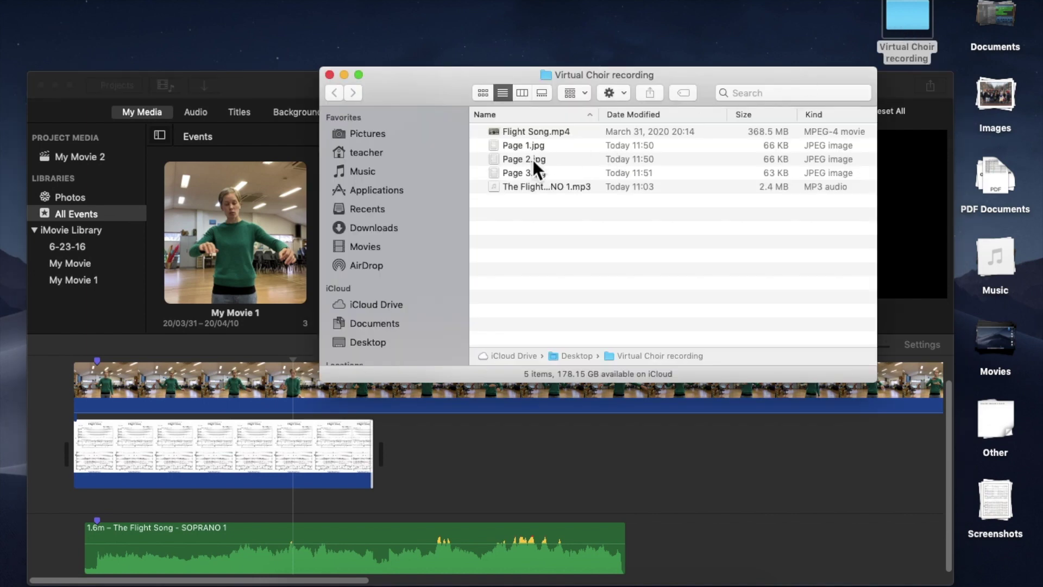
Drop Page 2.jpg after Page 1 and stretch it from 4.0 s to 34.7 s.
drag(533, 159, 423, 461)
click(433, 457)
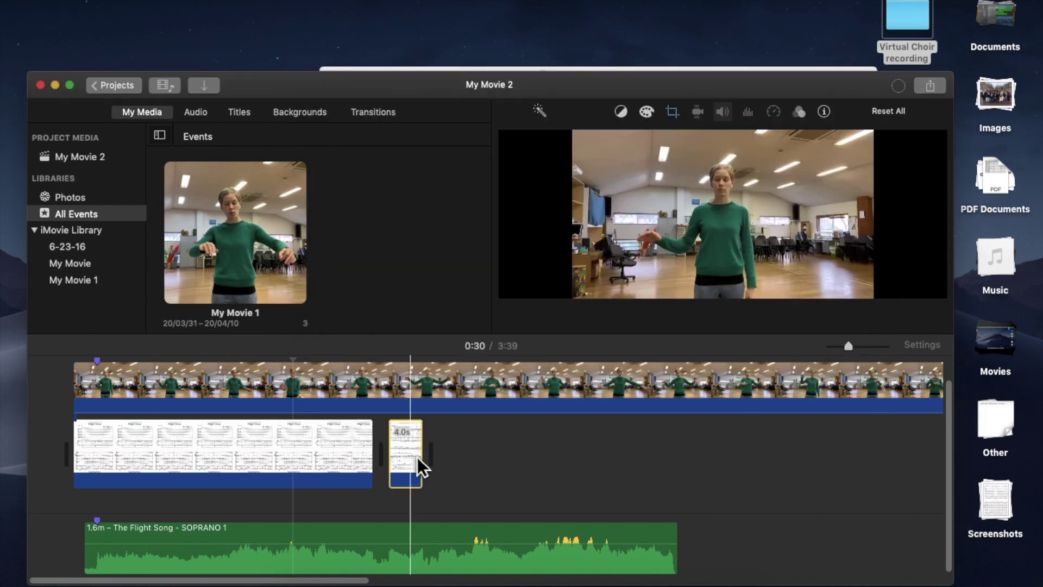
drag(433, 466, 656, 466)
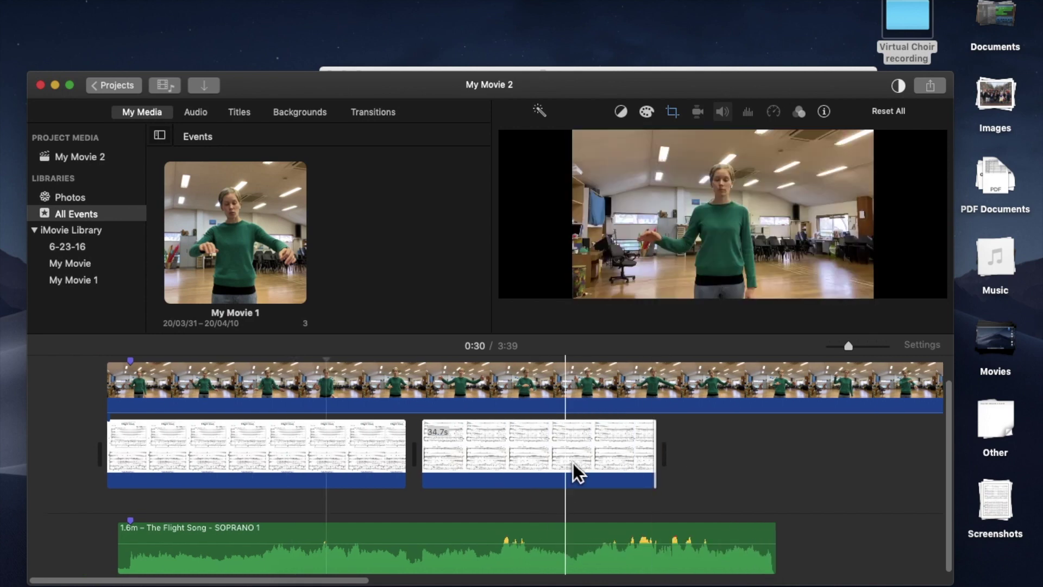
scroll(575, 472, right, 3)
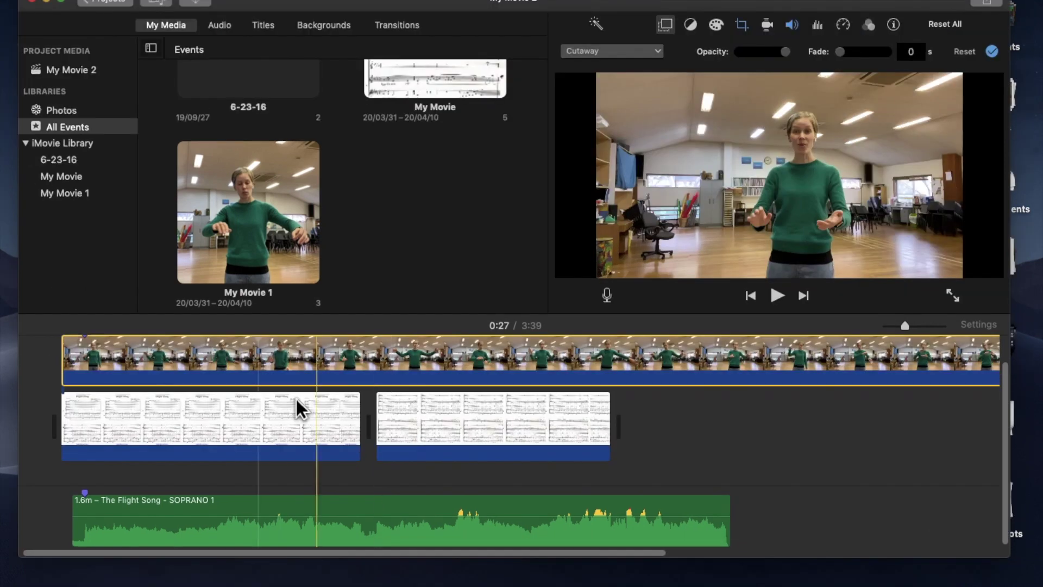
key(space)
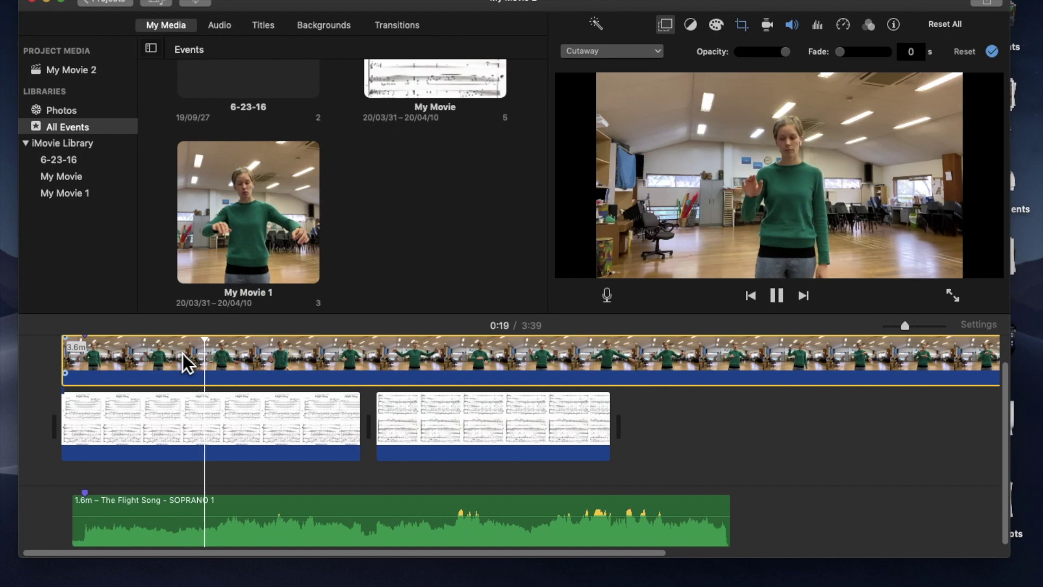
key(space)
click(181, 424)
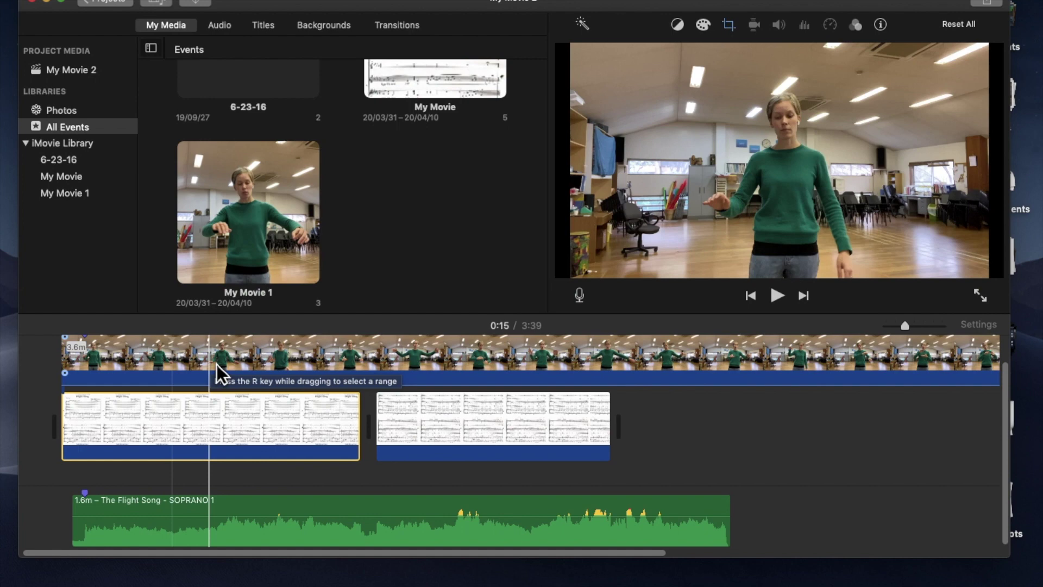
click(244, 379)
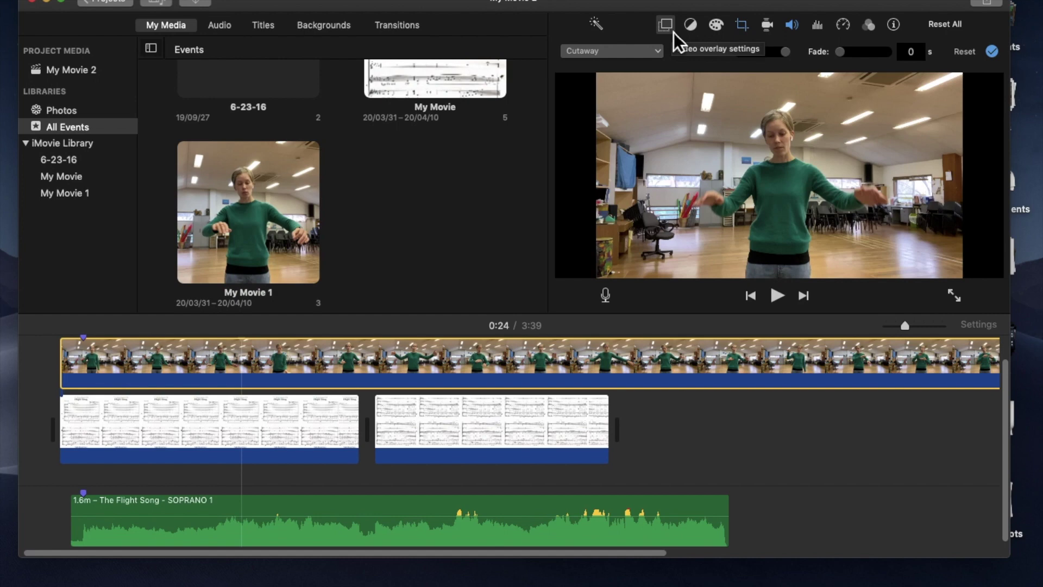
Make the conducting video a Picture in Picture inset, nudged slightly right and down.
click(673, 31)
click(673, 37)
click(657, 52)
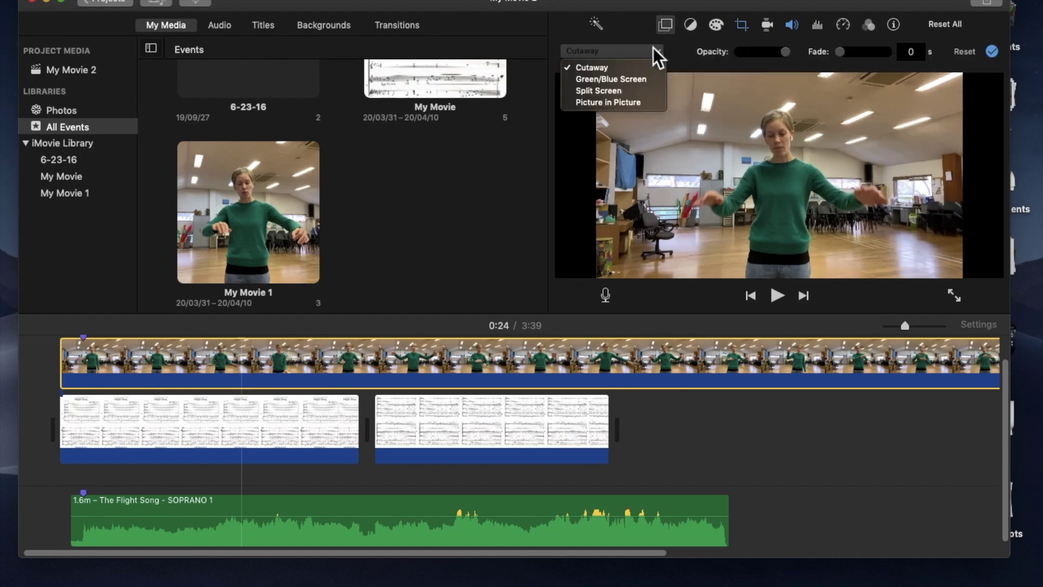
click(640, 104)
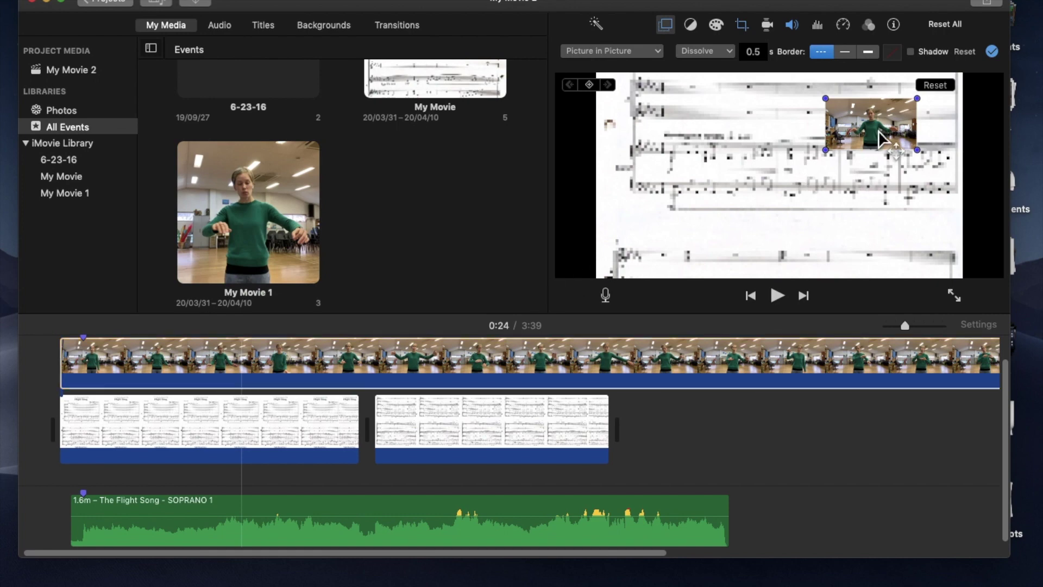
drag(880, 139, 890, 140)
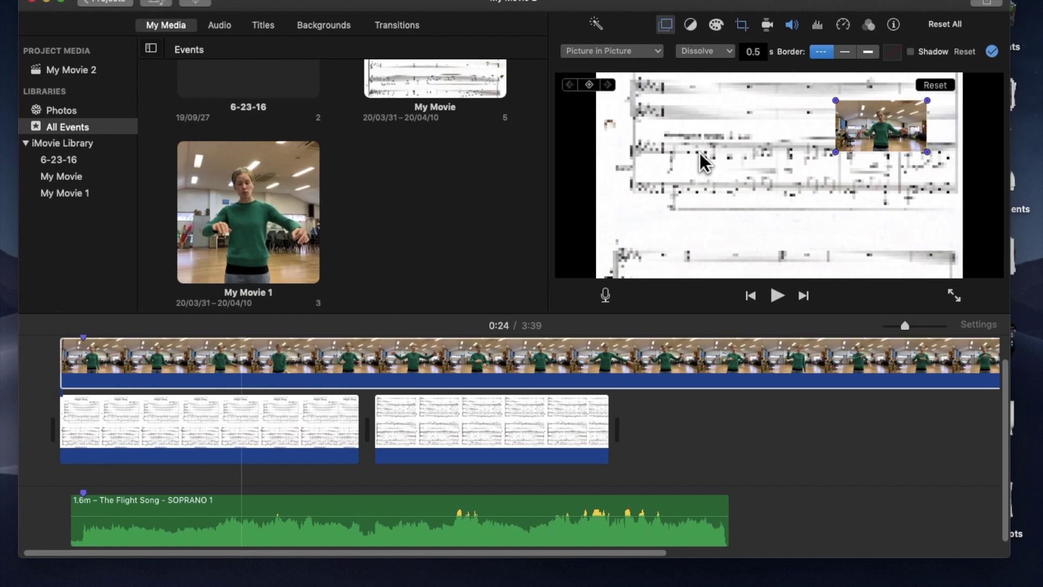
Crop the inset tightly around the conductor from the lower-left and upper-right corners.
click(742, 25)
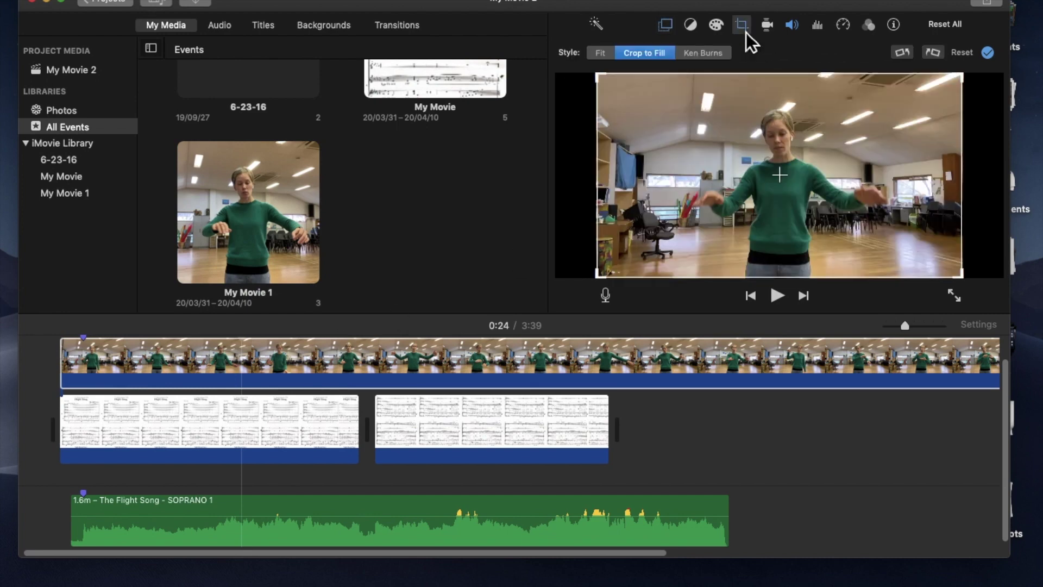
drag(609, 287, 685, 270)
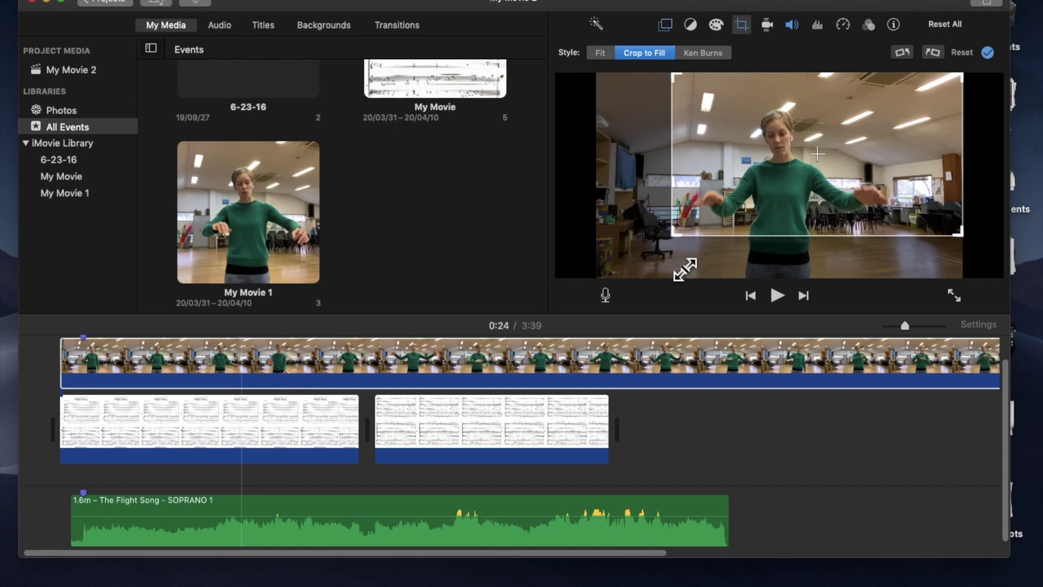
drag(966, 81, 908, 101)
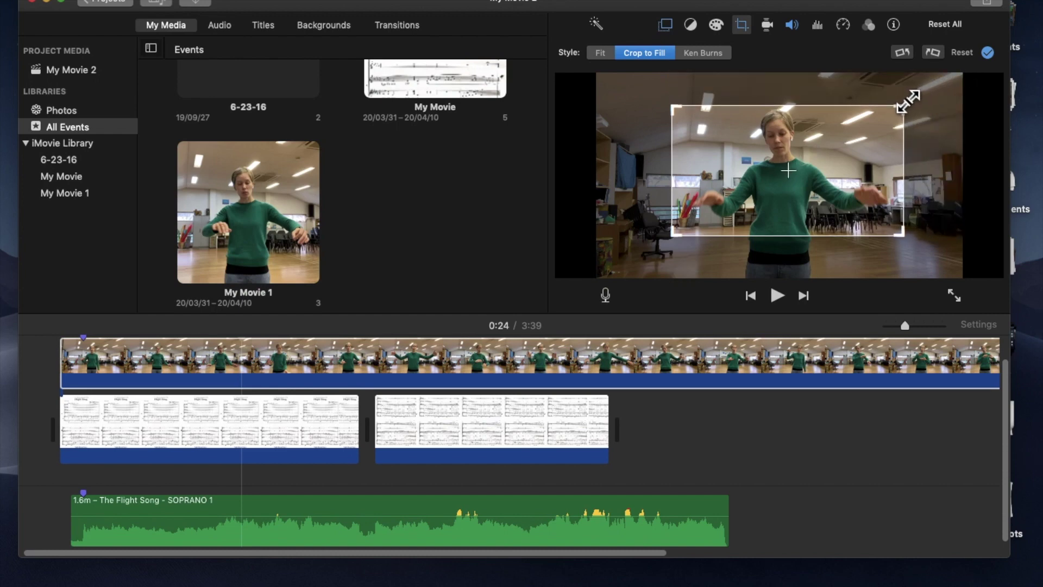
key(Return)
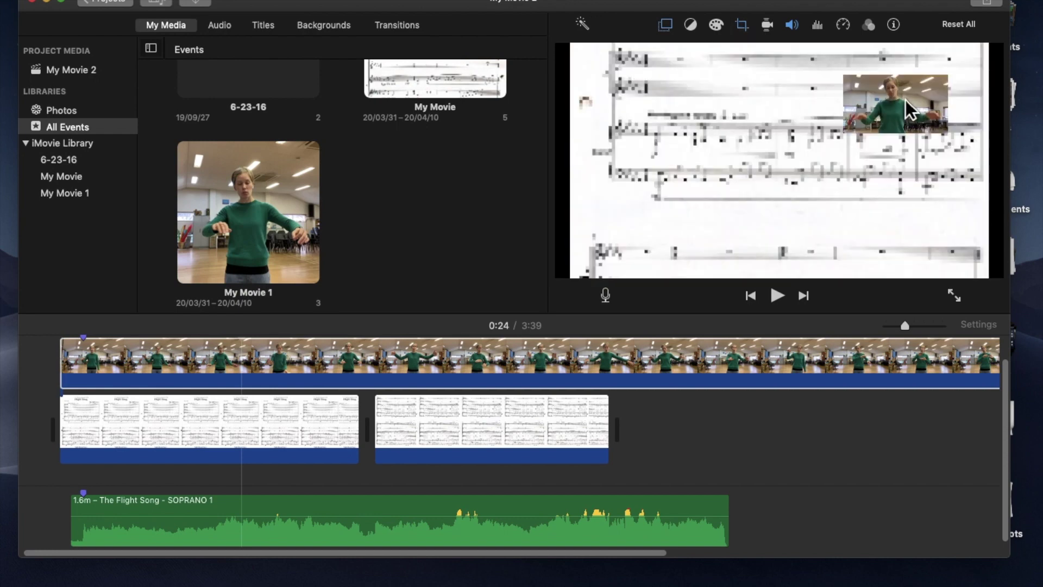
click(313, 441)
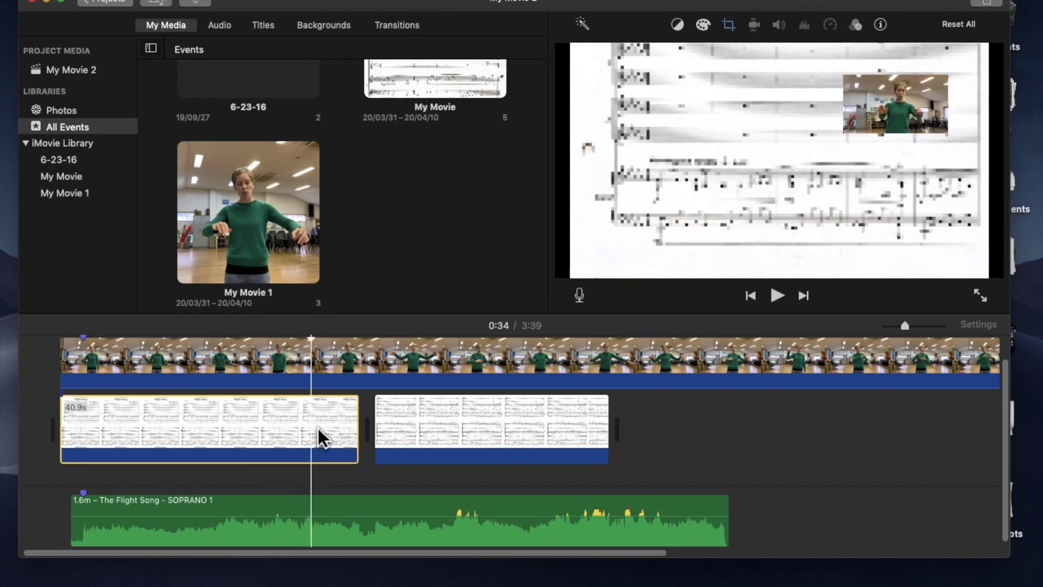
Switch the Page 1 score clip from Ken Burns to Fit, then play the movie to check.
key(c)
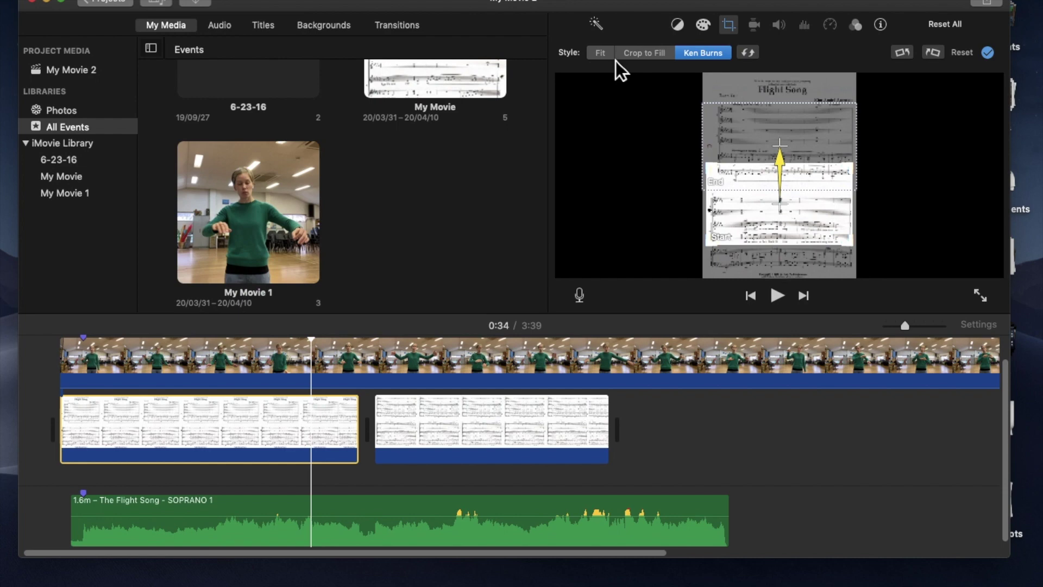
click(600, 53)
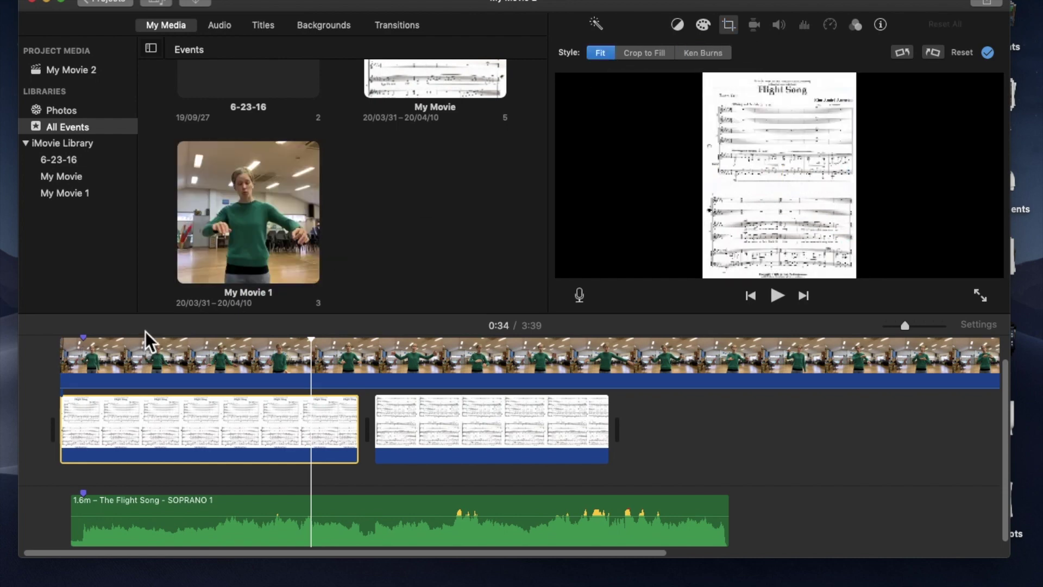
click(99, 354)
key(space)
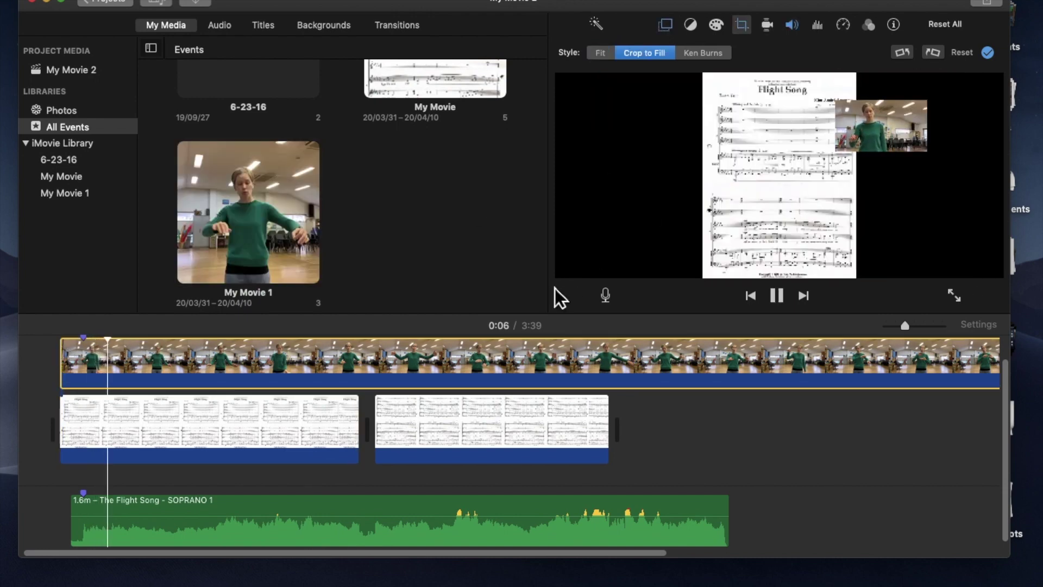
At 0:38, drag the conductor inset to the left of the Page 1 score and replay to check.
key(space)
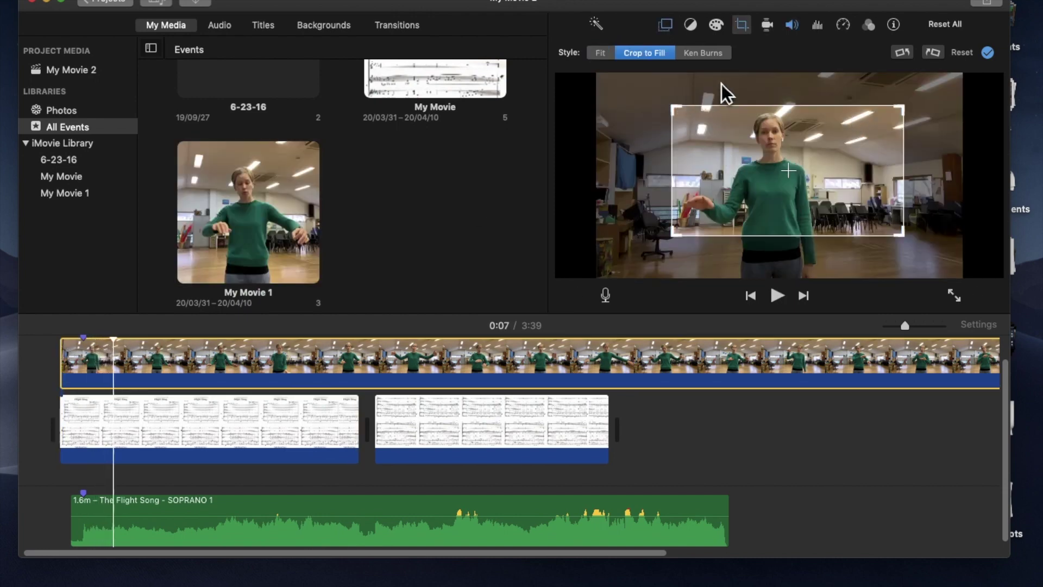
click(342, 360)
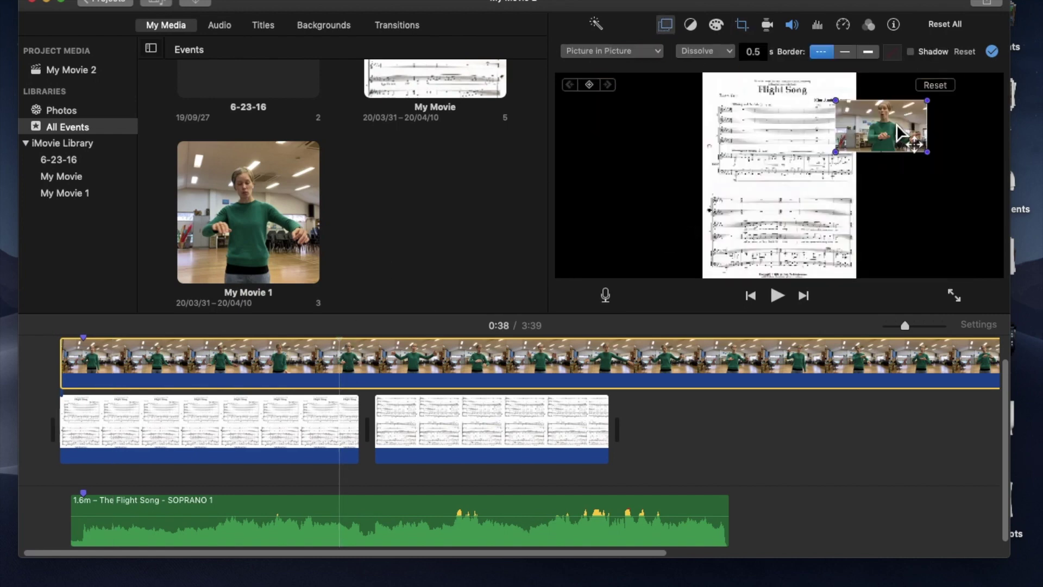
drag(887, 133, 660, 147)
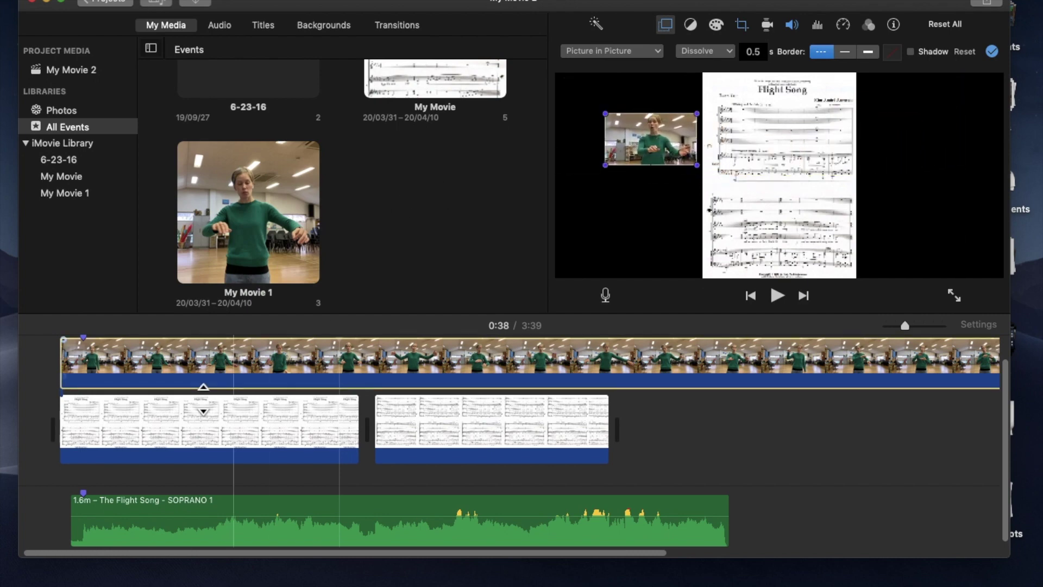
key(space)
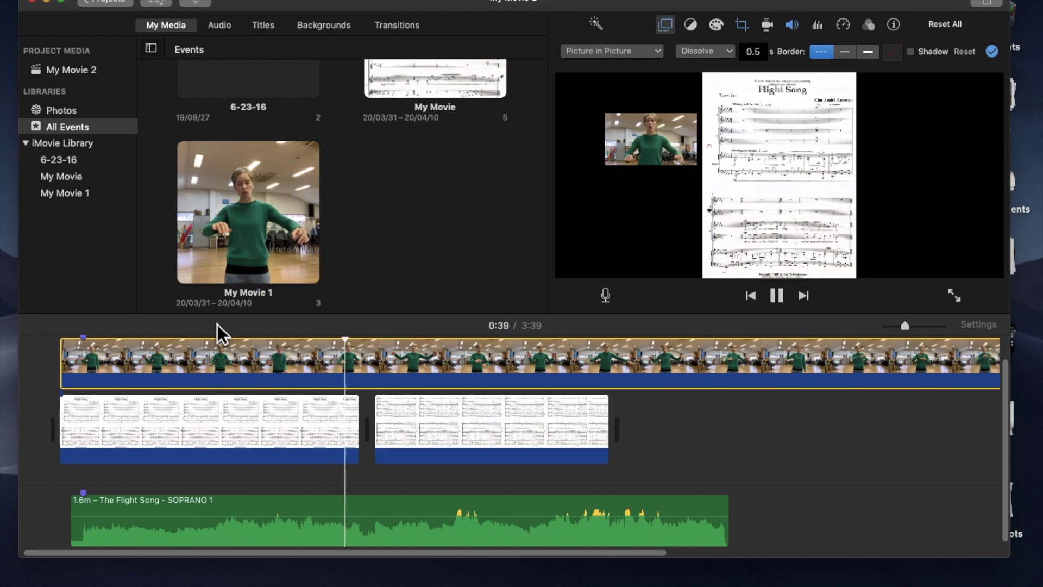
key(space)
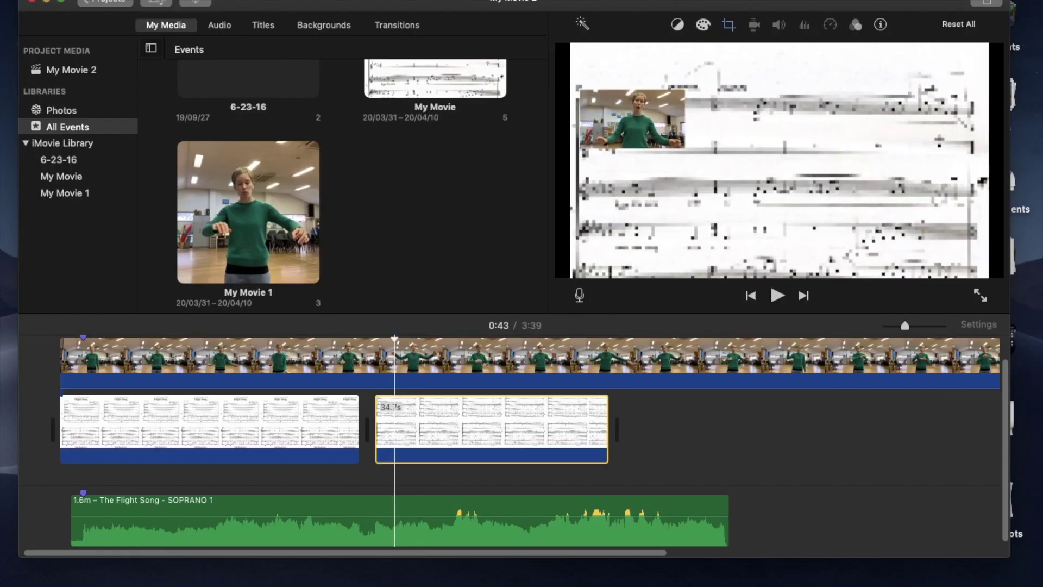
Change the Page 2 score clip's crop style from Ken Burns to Fit.
click(316, 429)
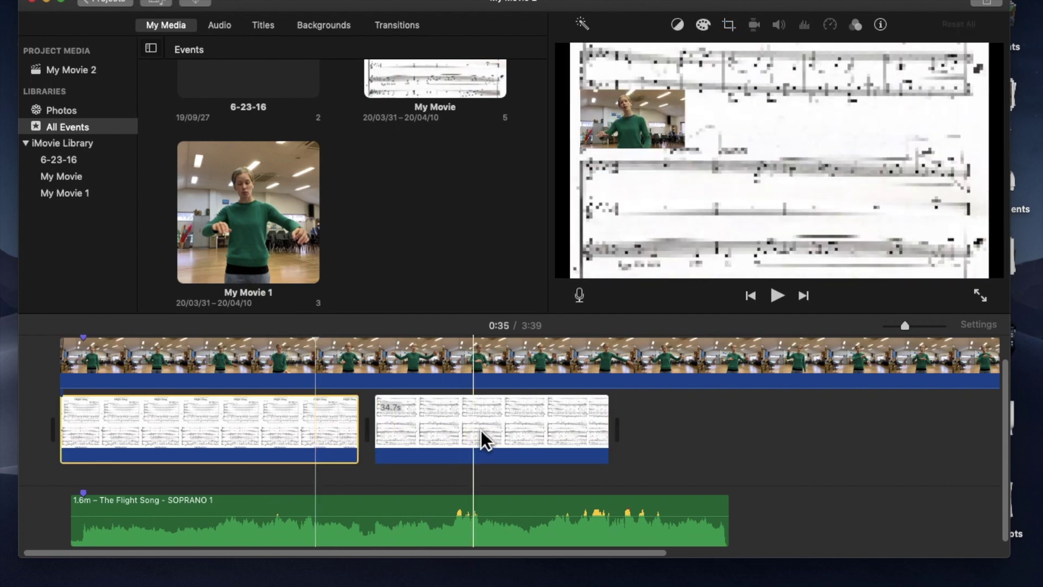
click(474, 434)
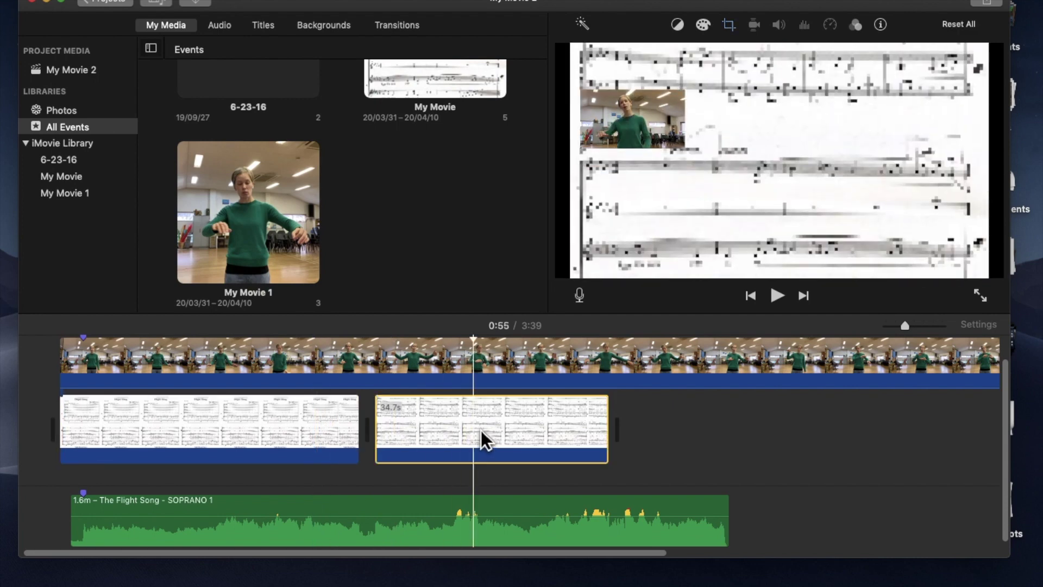
click(486, 439)
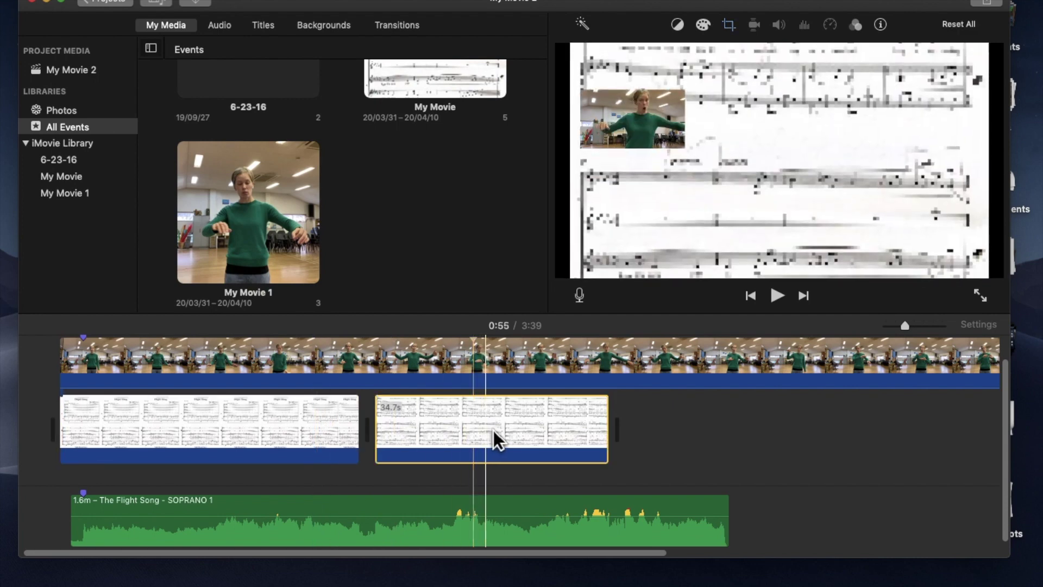
key(c)
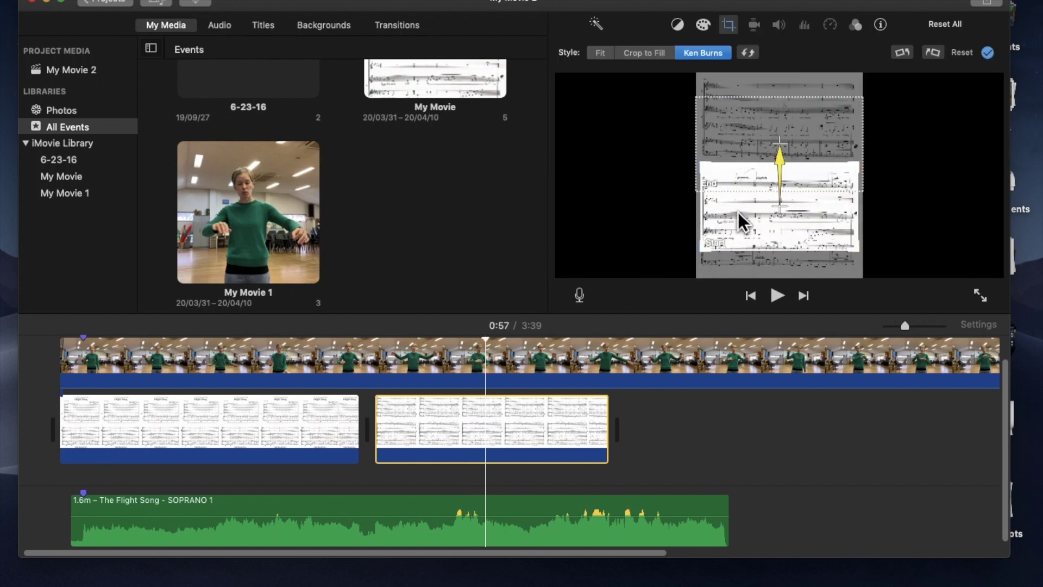
click(602, 52)
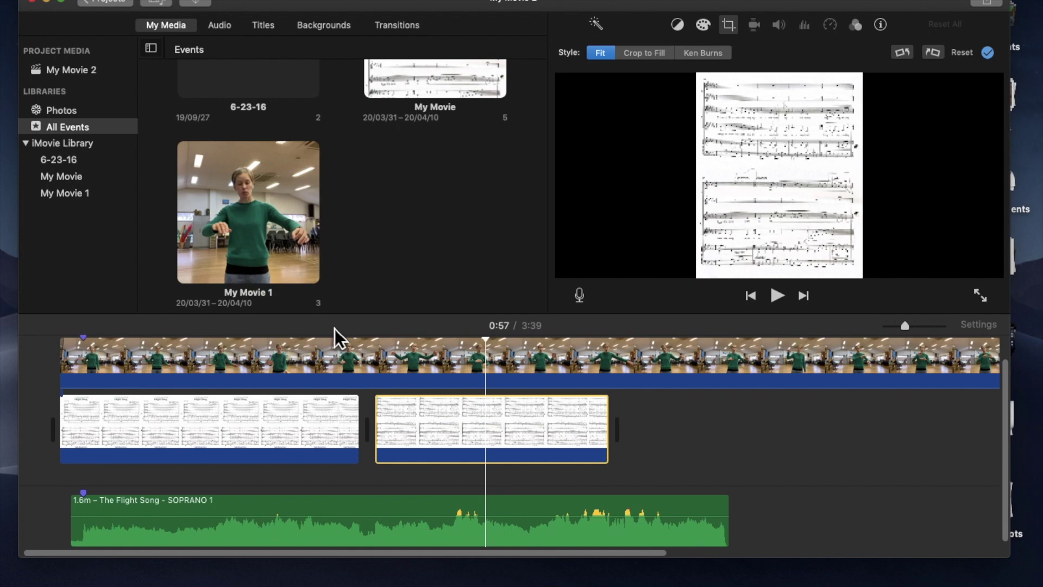
click(276, 427)
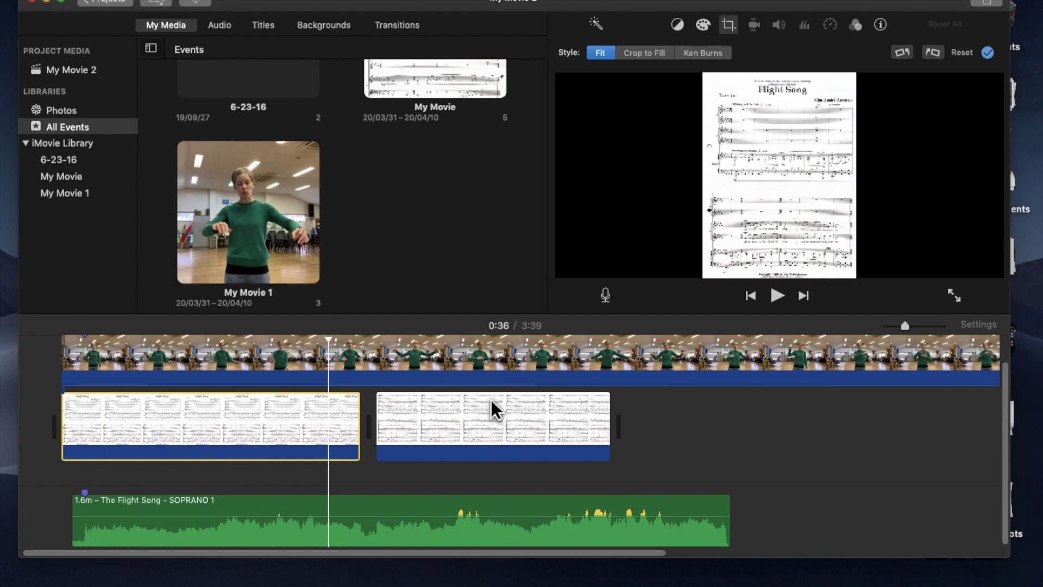
Scroll along the finished timeline, then bring up the File menu.
scroll(702, 425, right, 3)
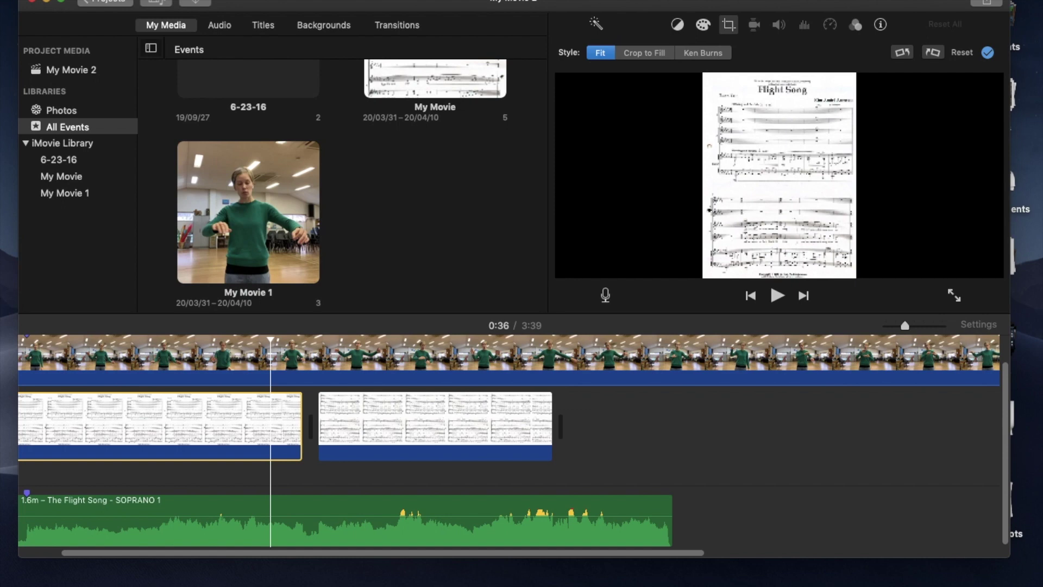
click(89, 0)
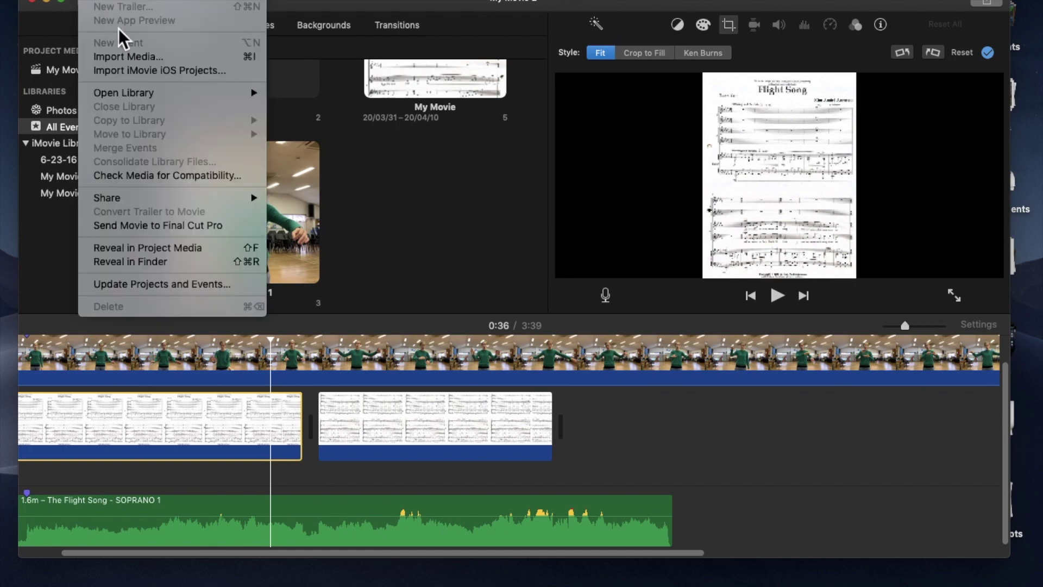
Share as a File titled 'Conducting movie' at 1080p resolution and continue to saving.
mouse_move(138, 195)
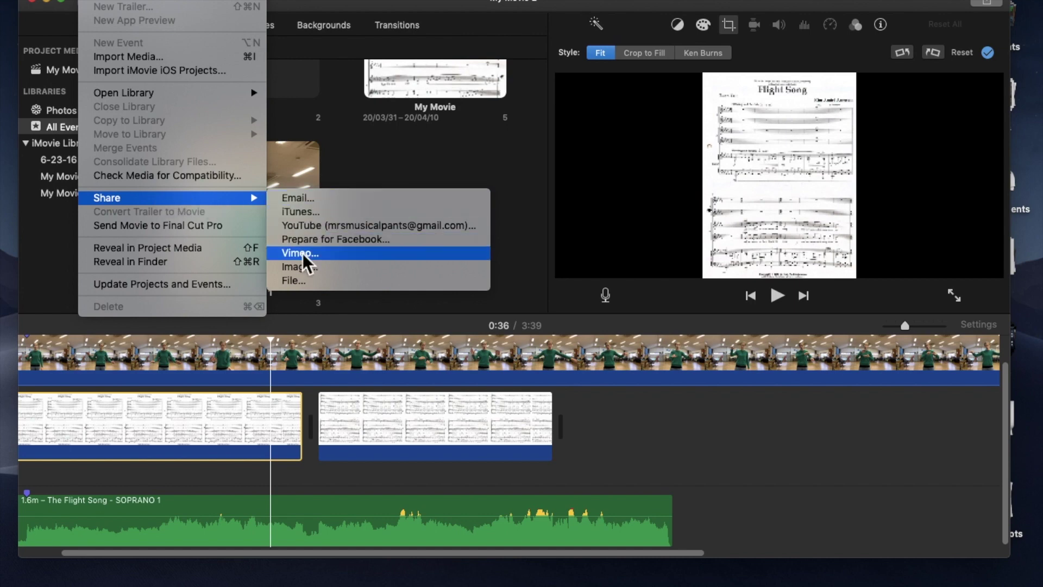
click(302, 280)
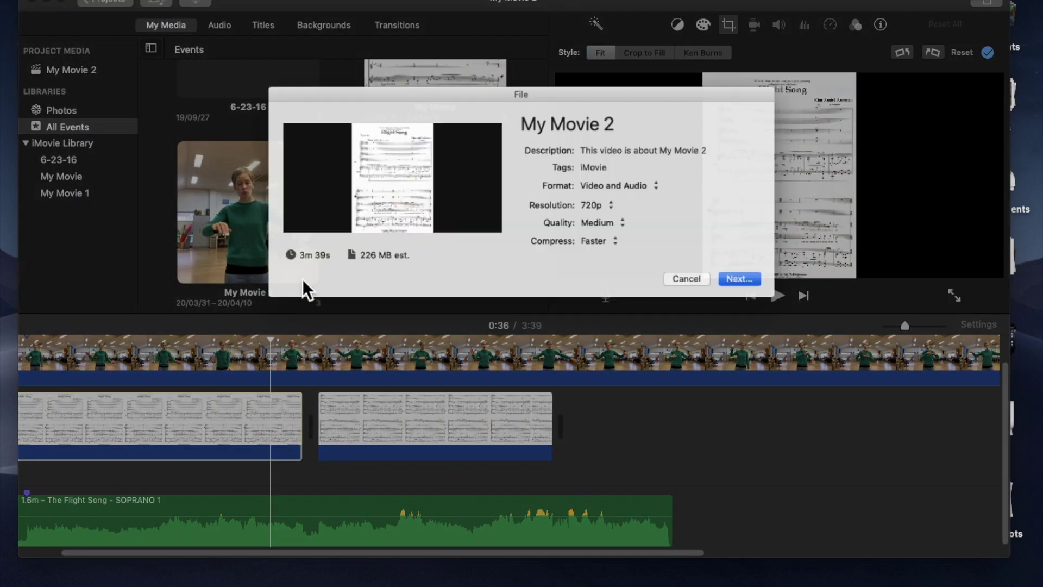
click(573, 124)
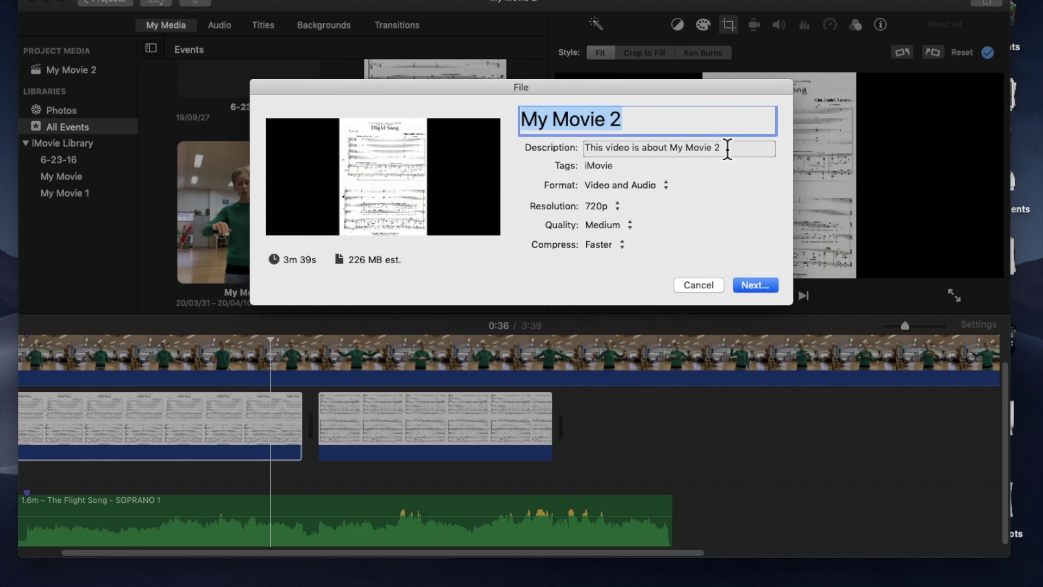
text(Cond)
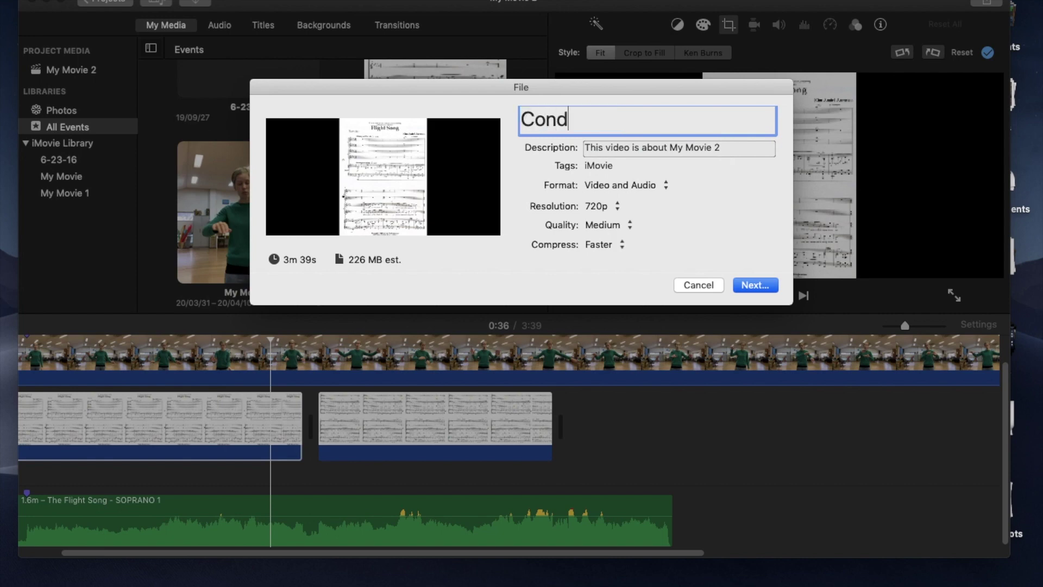
text(ucting movie)
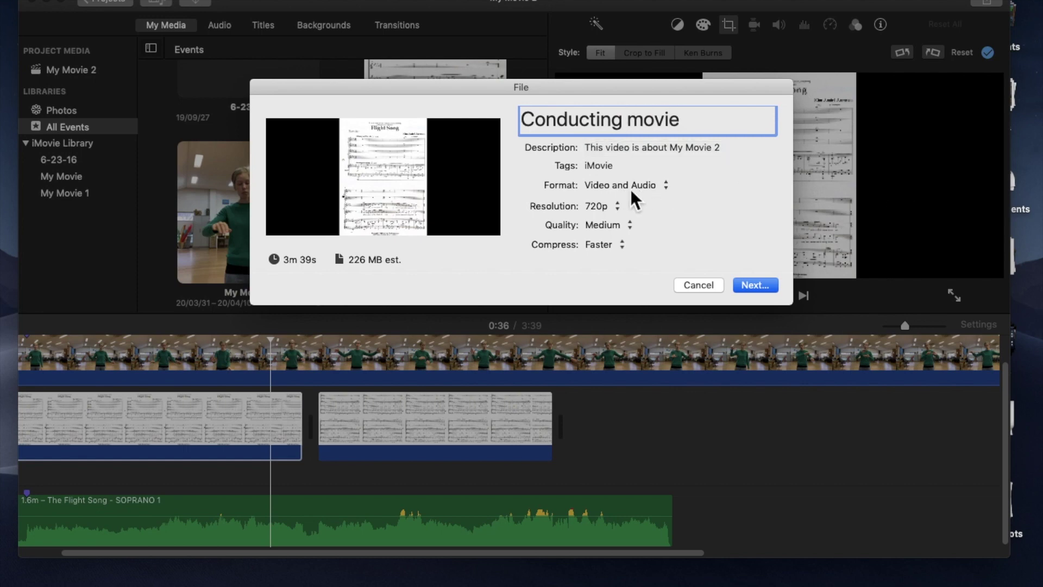
click(607, 206)
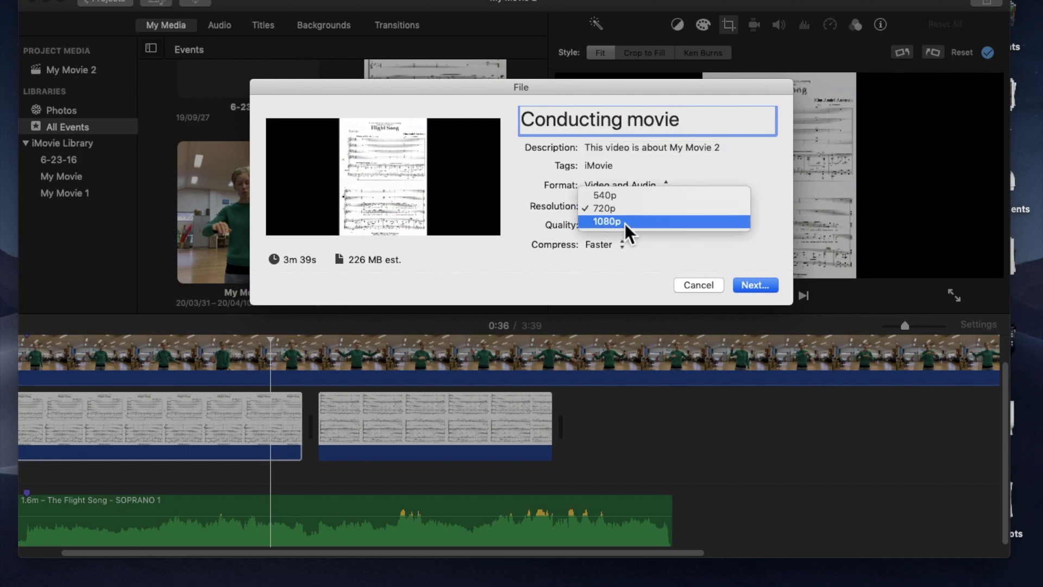
click(625, 222)
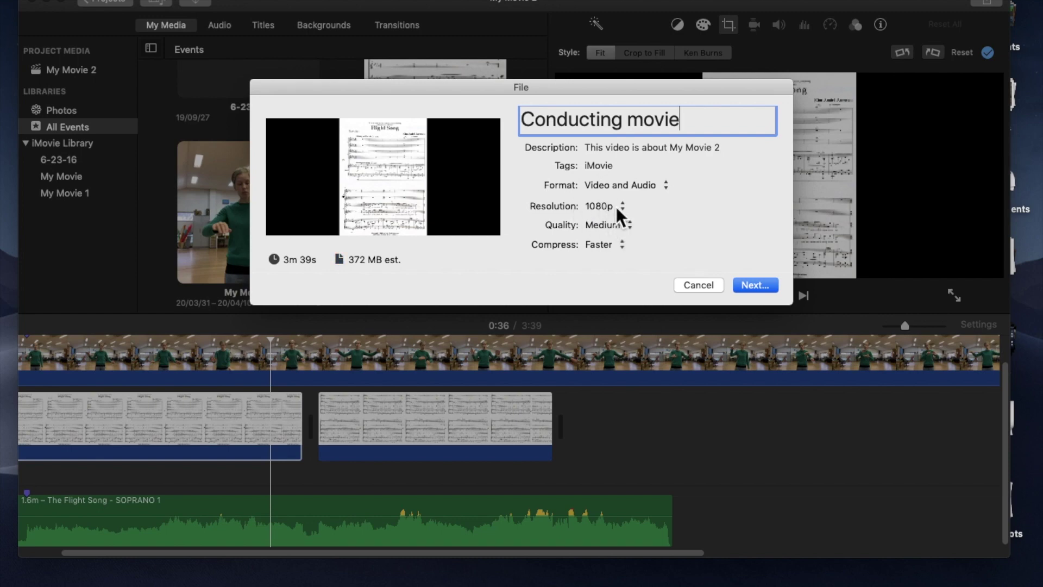
click(755, 280)
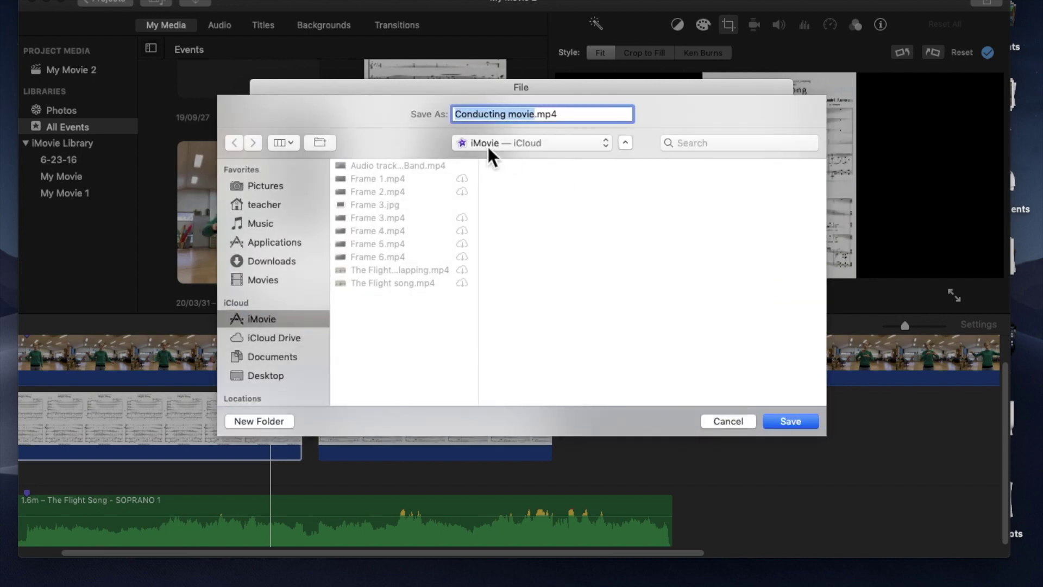
Choose Desktop > Virtual Choir recording as the destination and save Conducting movie.mp4.
click(282, 372)
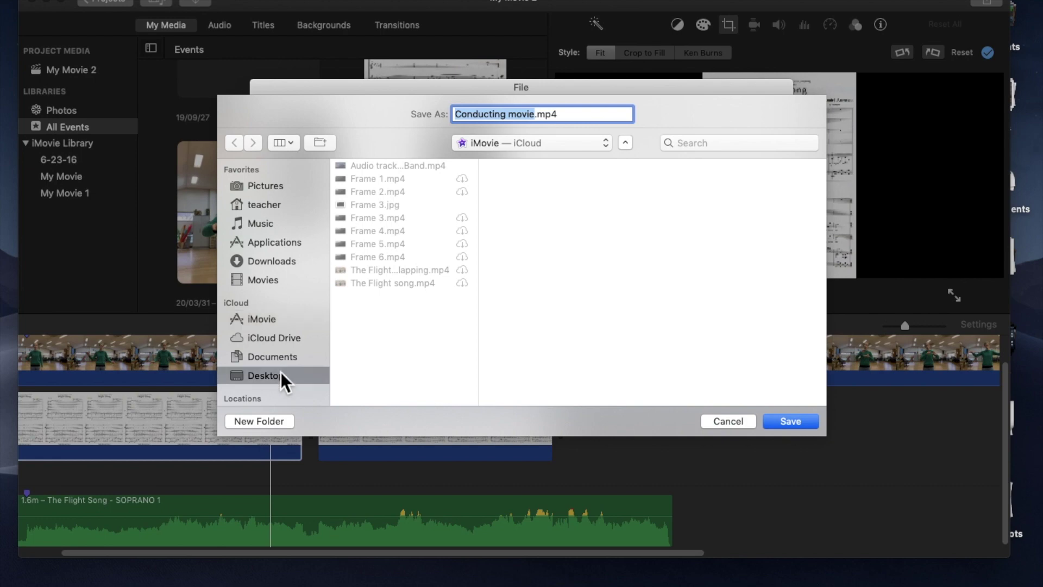
scroll(417, 251, down, 10)
scroll(417, 252, down, 5)
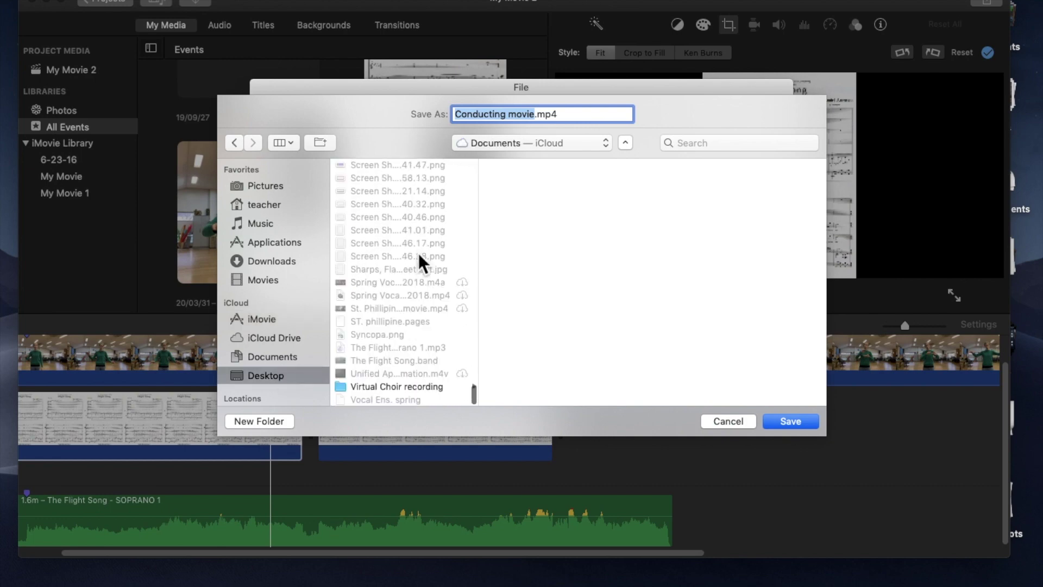
click(402, 386)
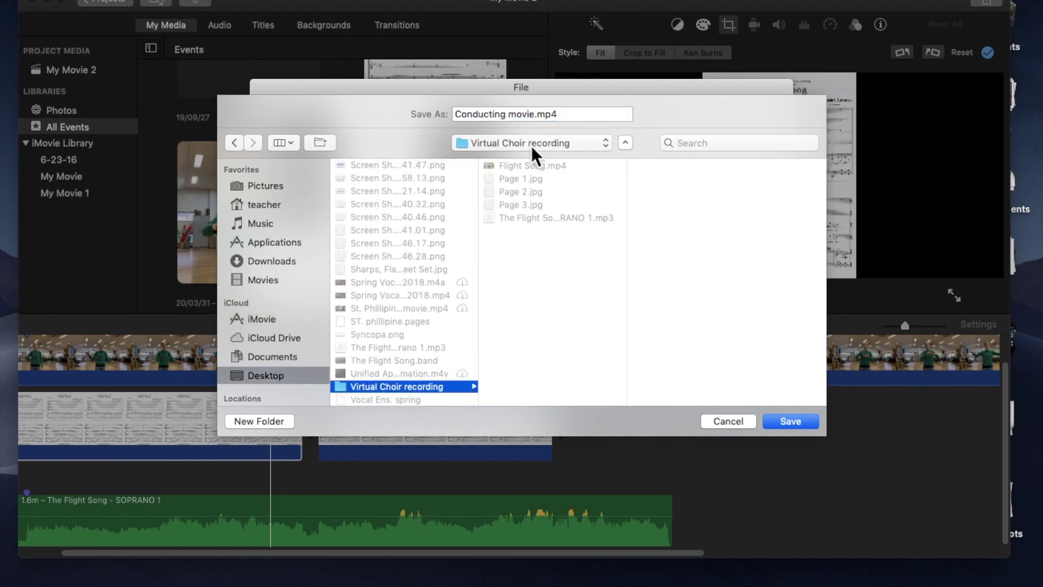
click(788, 423)
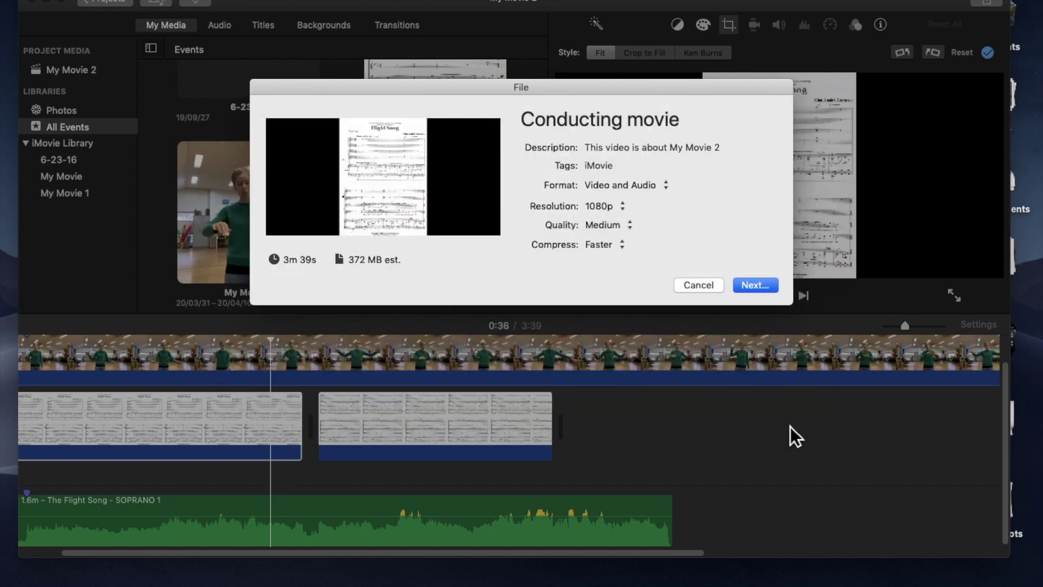